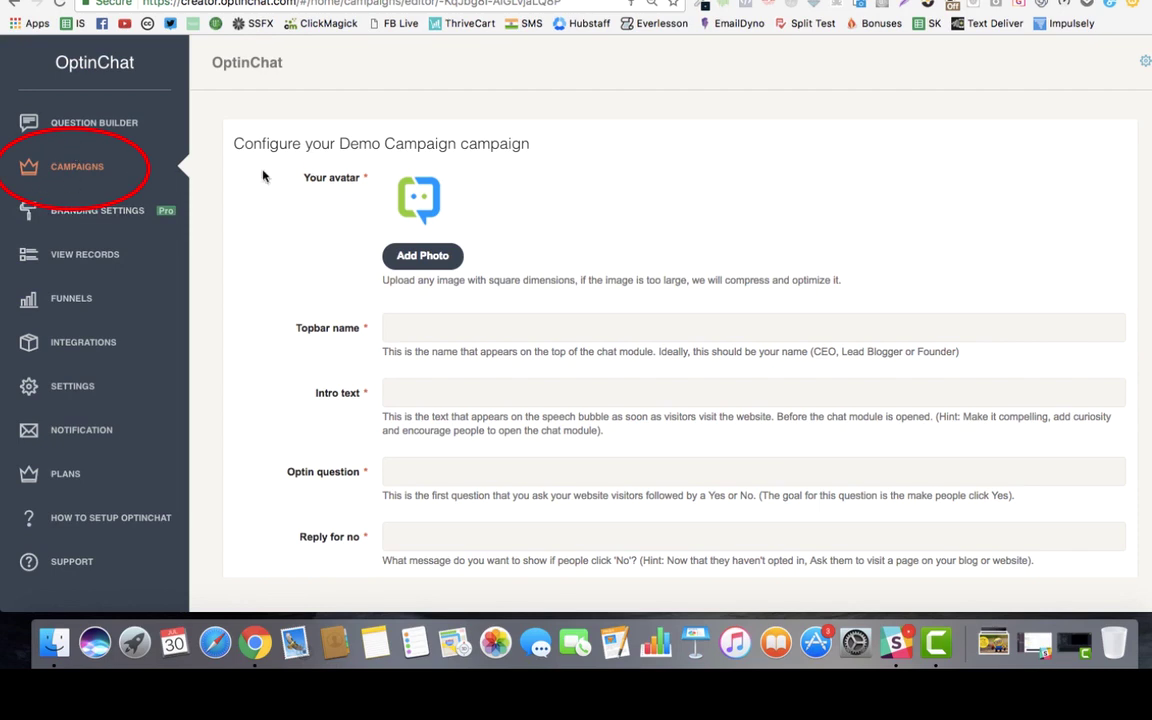
Step: Upload 'mascot round png.png' from the Graphics folder as the campaign avatar
scroll(437, 257, "down", 2)
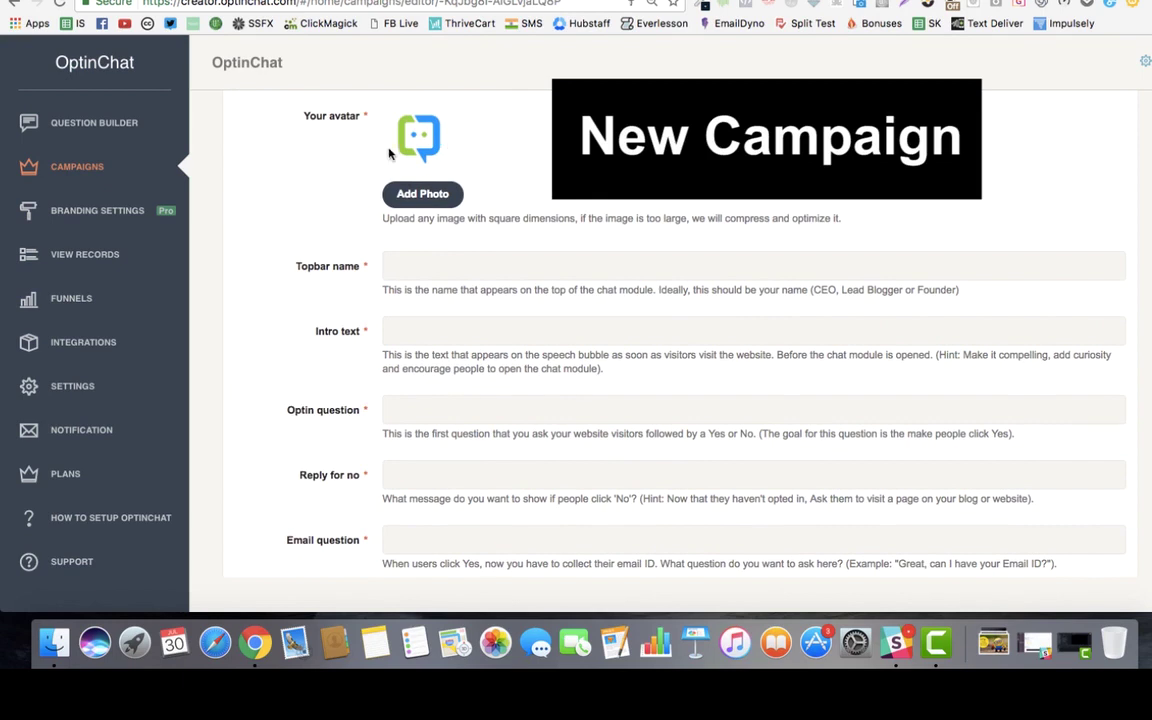
left_click(430, 188)
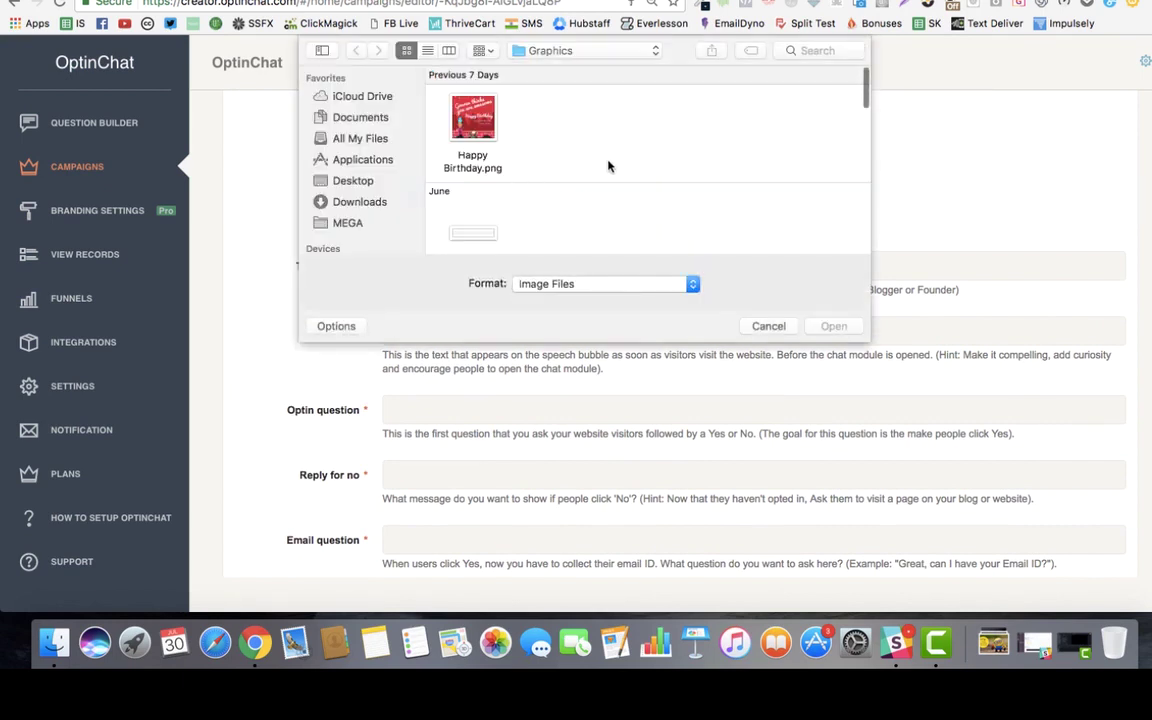
scroll(700, 190, "down", 10)
scroll(742, 198, "right", 5)
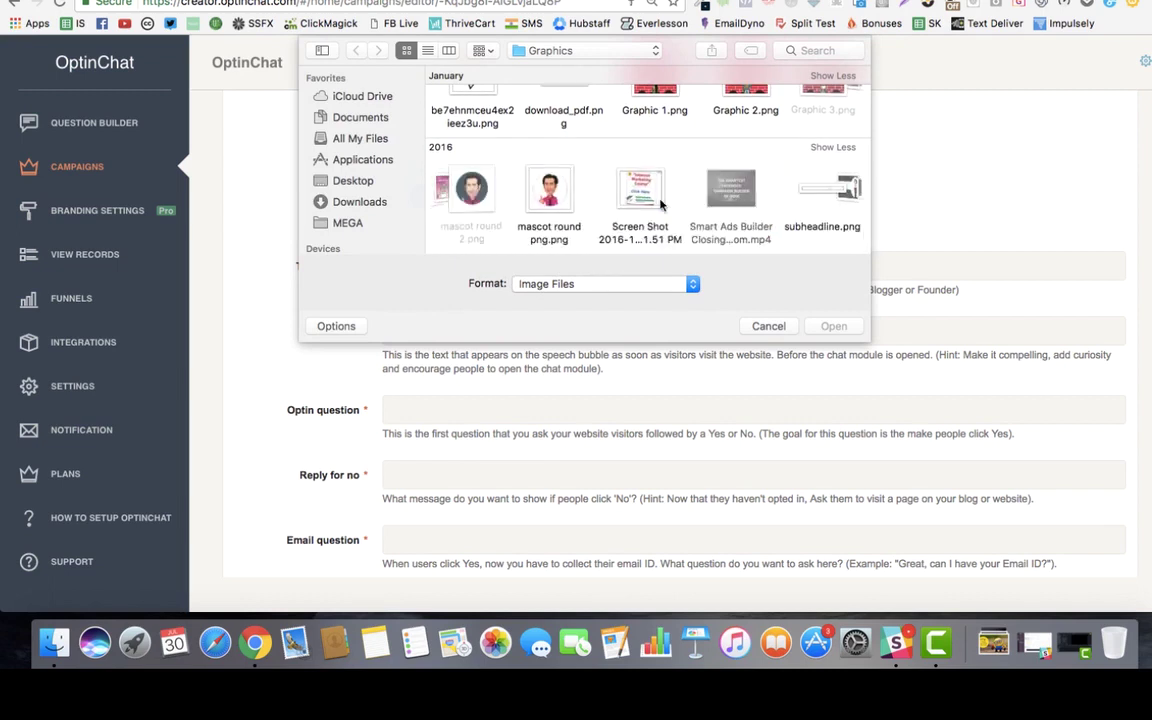
double_click(415, 188)
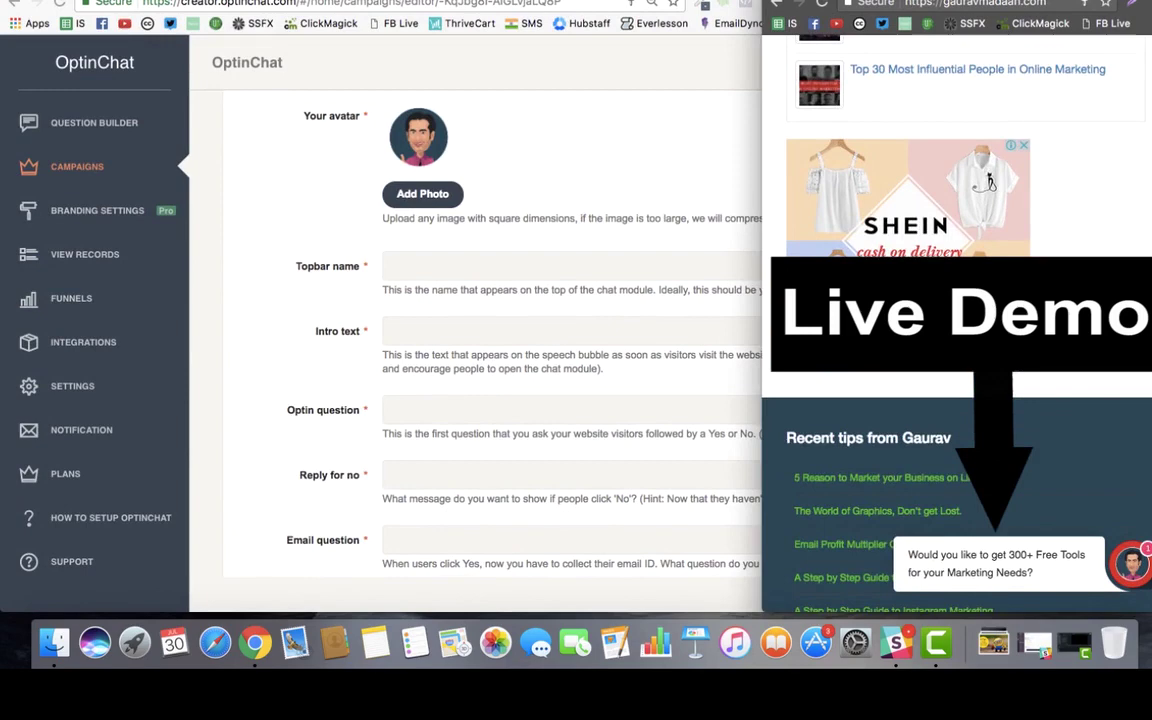
scroll(1045, 463, "down", 3)
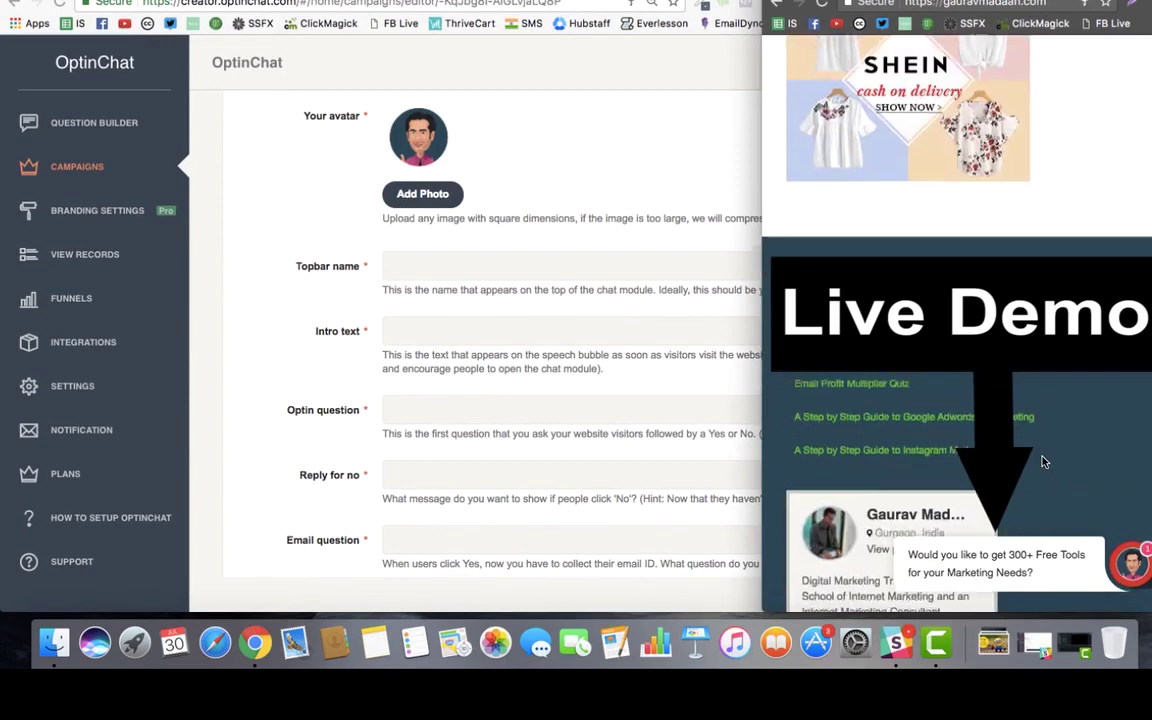
scroll(1050, 463, "up", 5)
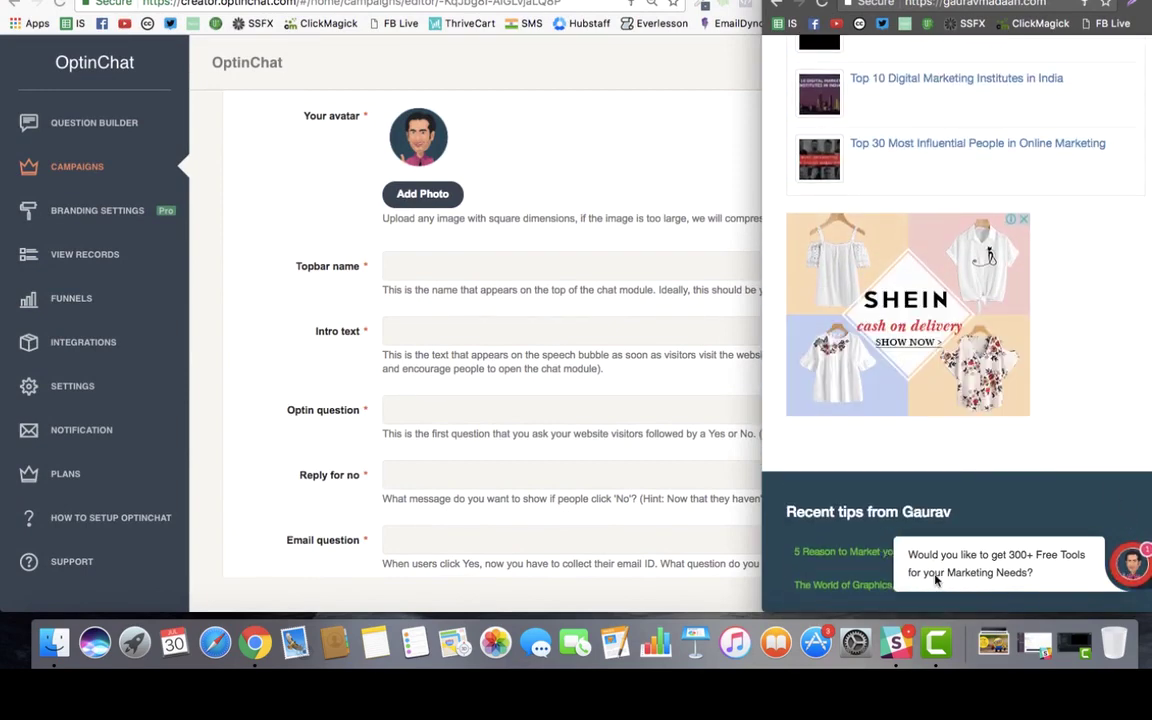
left_click(945, 568)
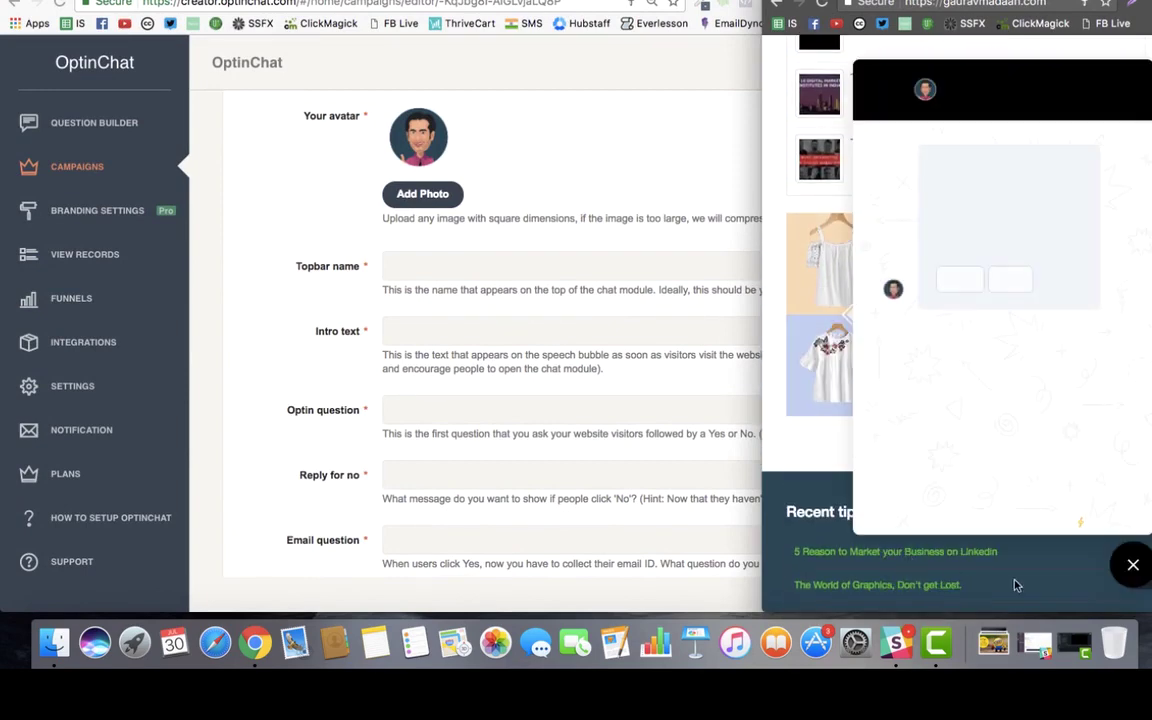
triple_click(940, 91)
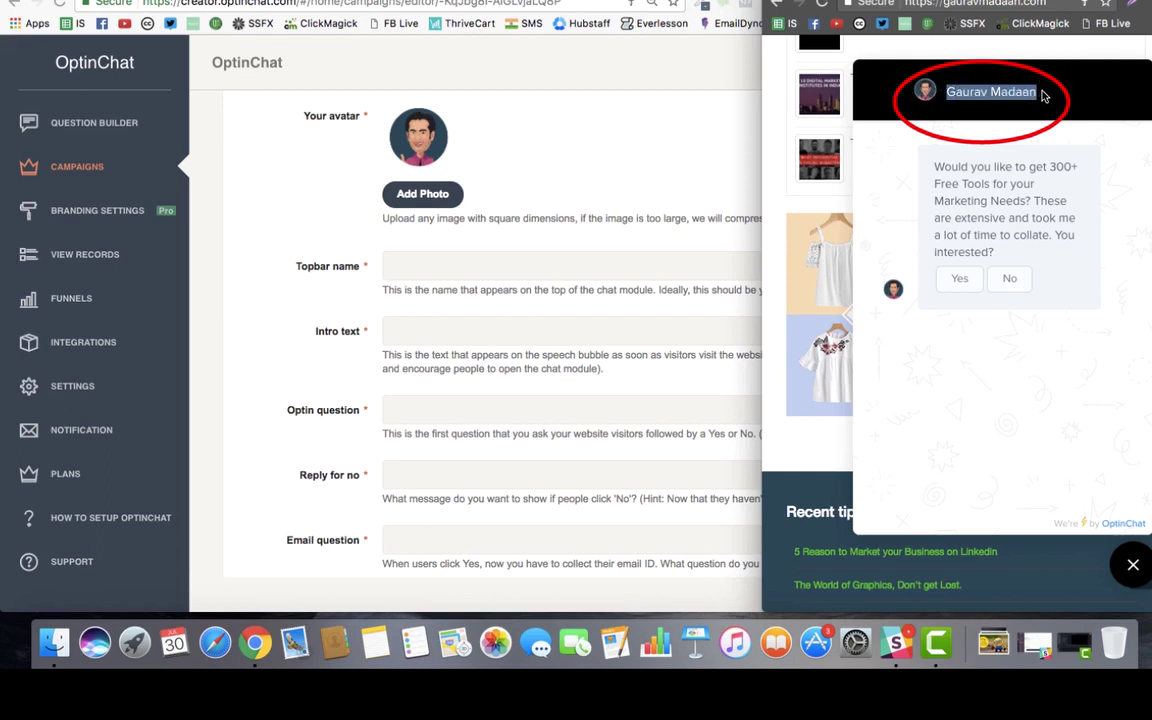
left_click(940, 88)
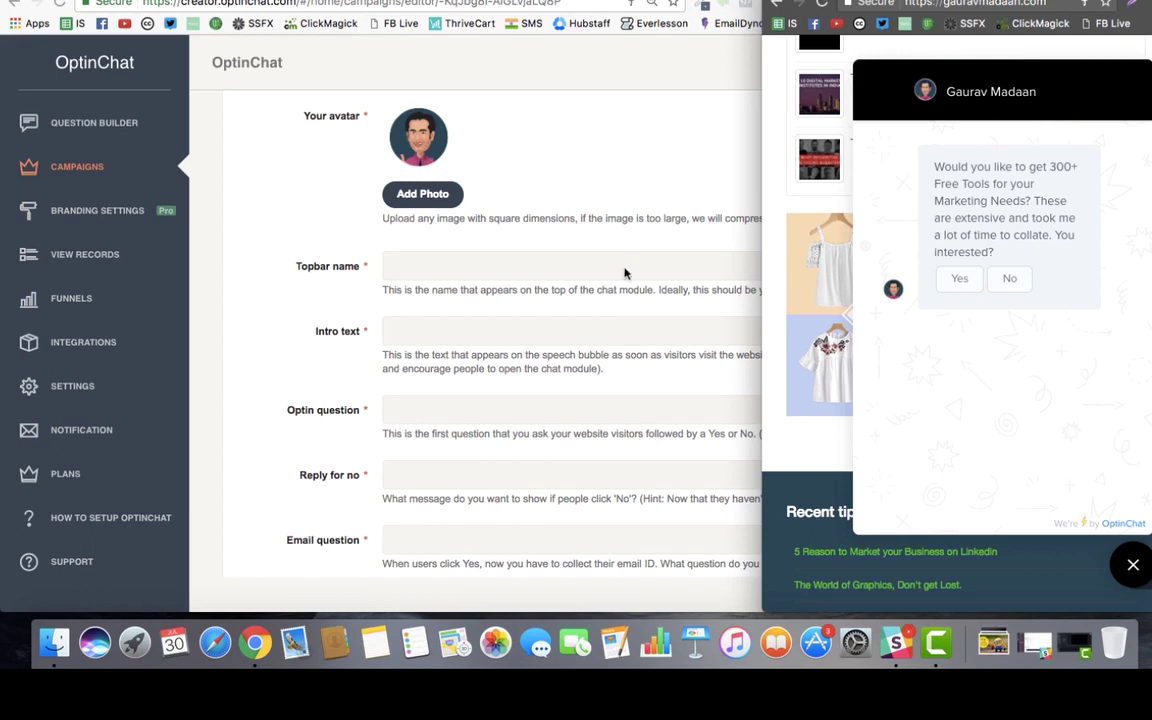
left_click(489, 270)
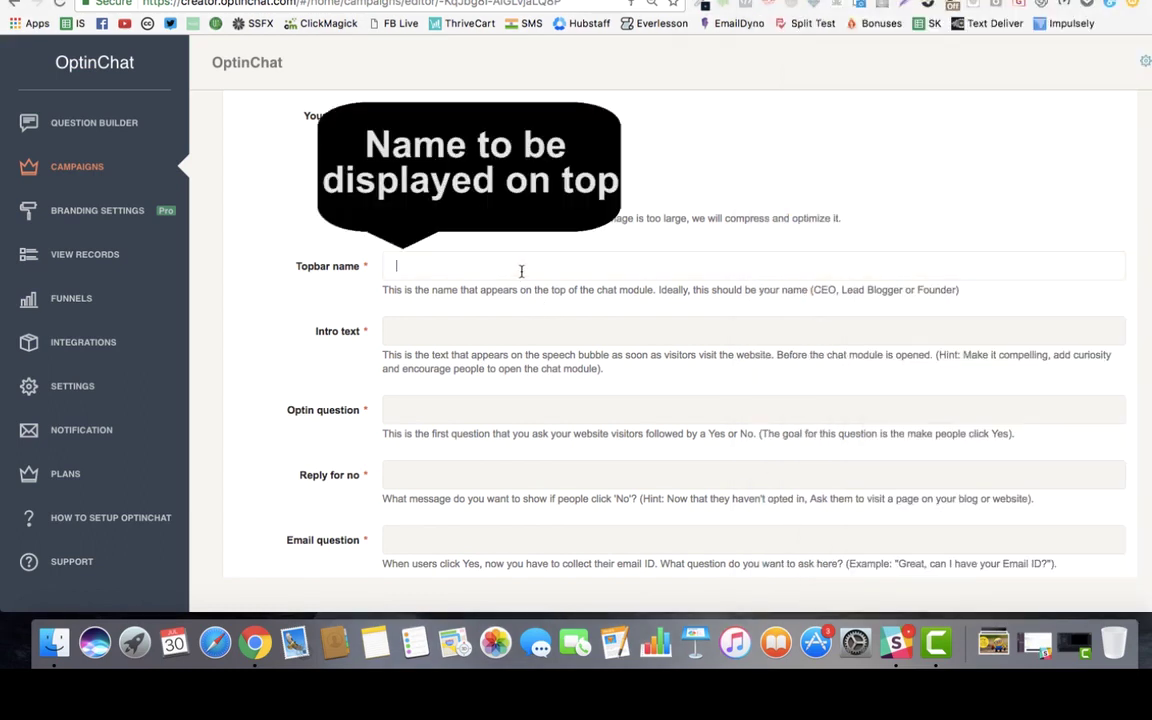
Step: Enter the site owner's full name as the topbar name, then switch to the demo site
key("Tab")
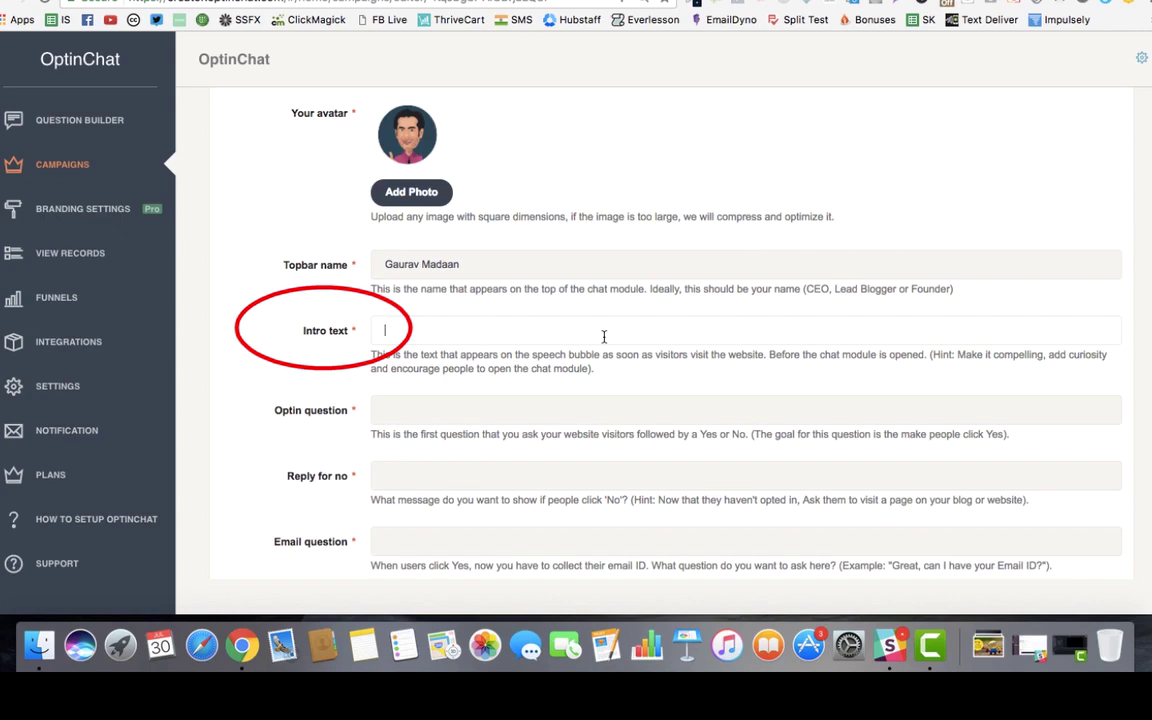
key("ctrl+Left")
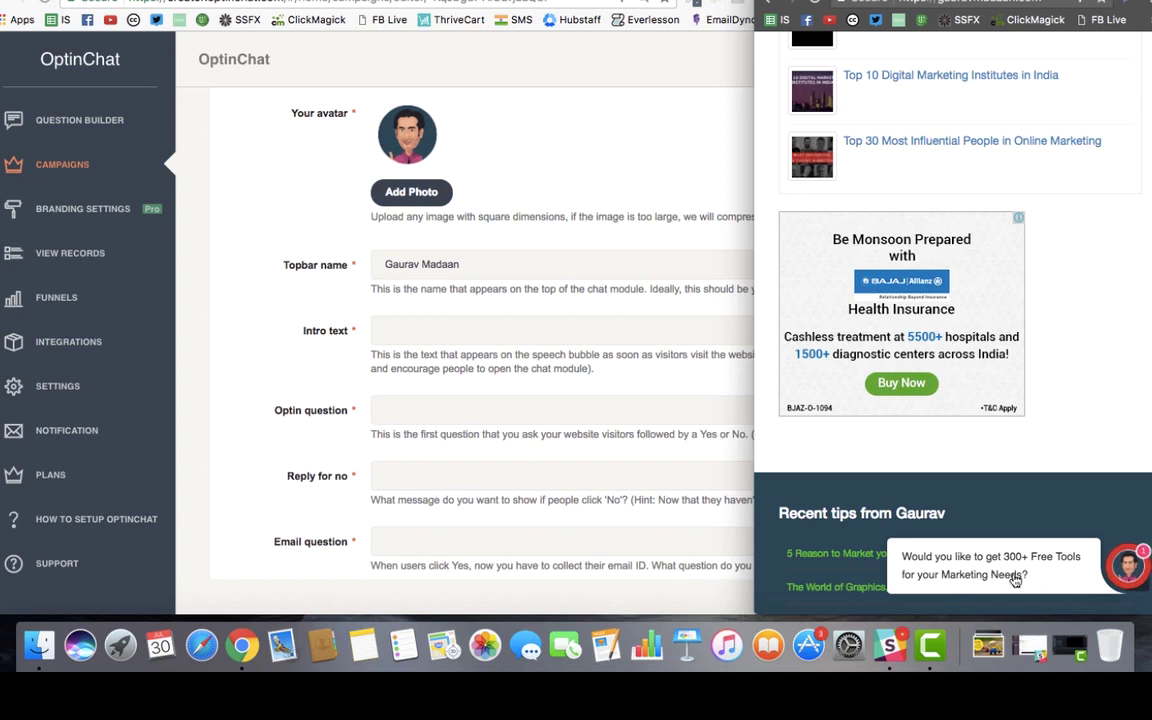
Step: Enter 'Would you like to get 300+ Free tools for your Marketing Needs?' as the intro text
left_click(417, 334)
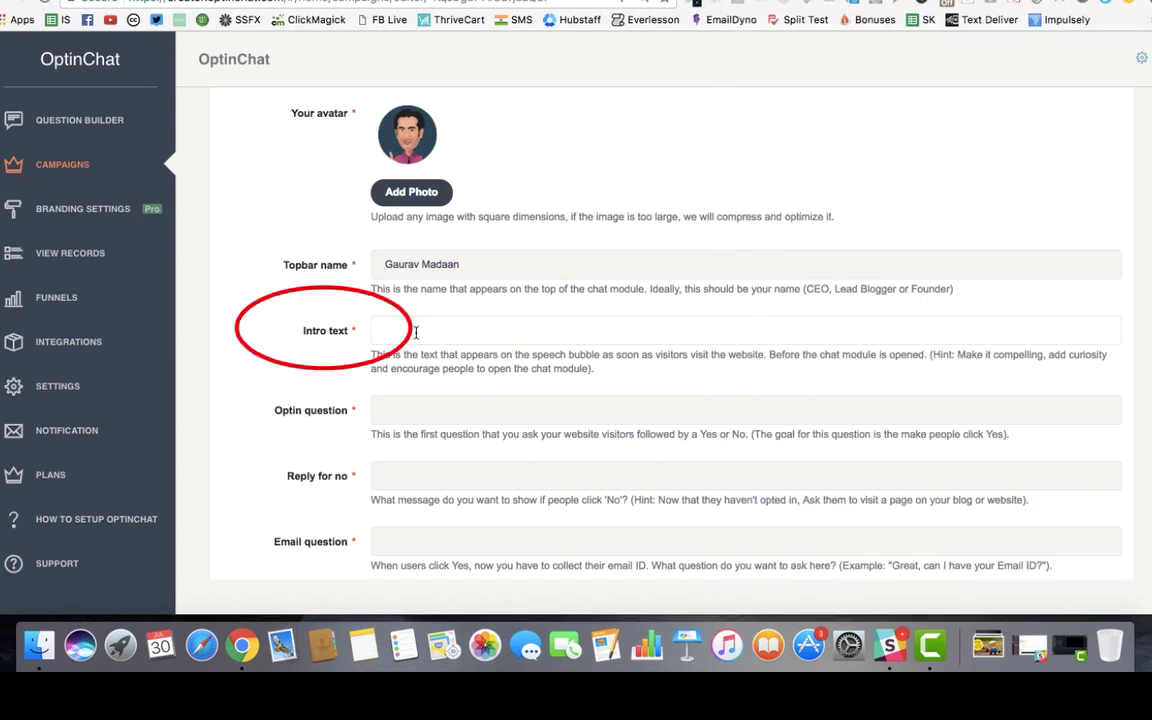
type("Would you ")
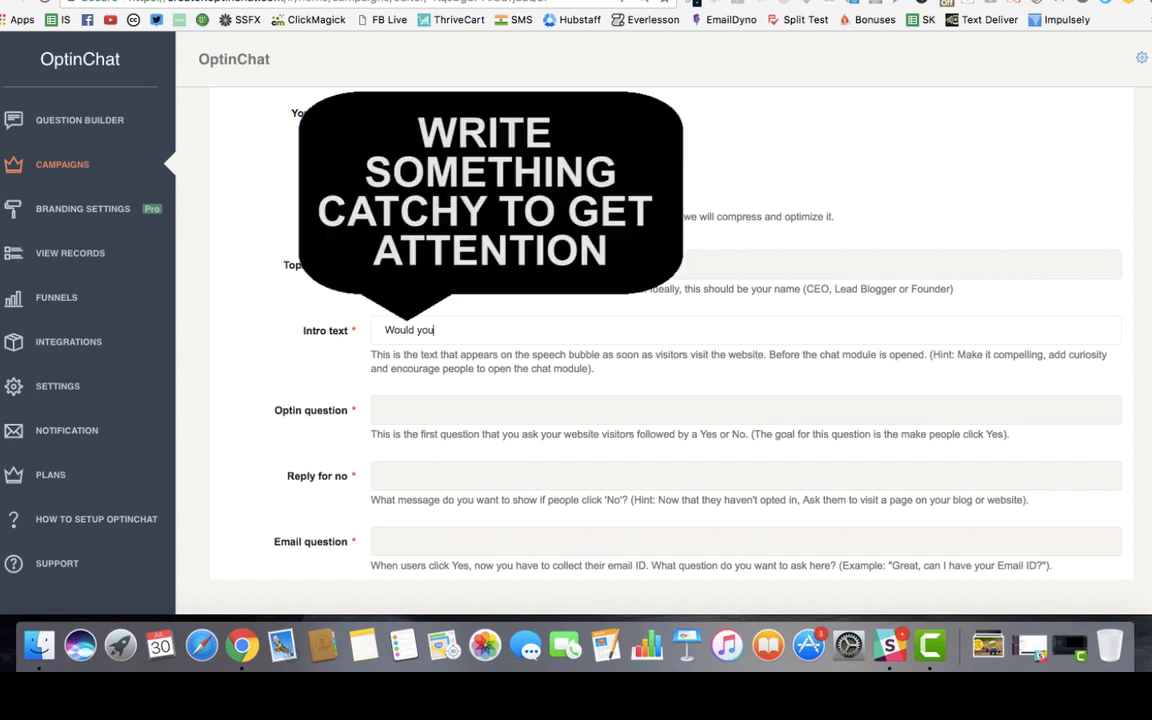
type("like to get 300+ Free tools fo")
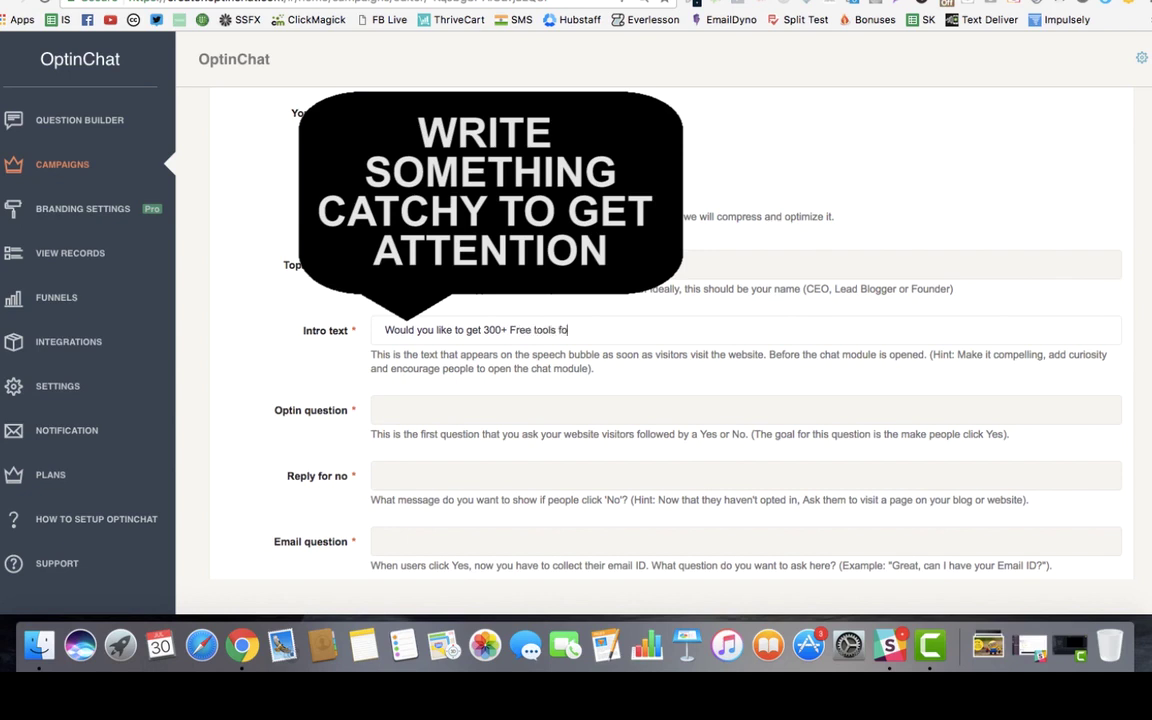
type("r your Marketing Needs?")
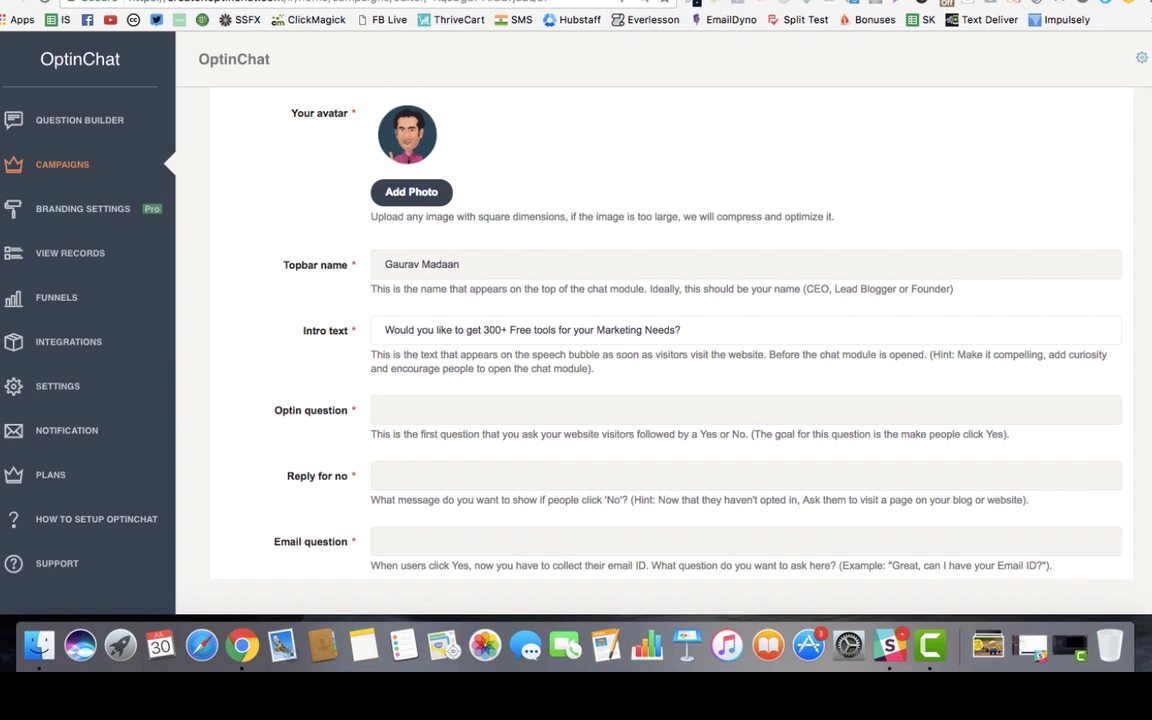
scroll(430, 320, "down", 2)
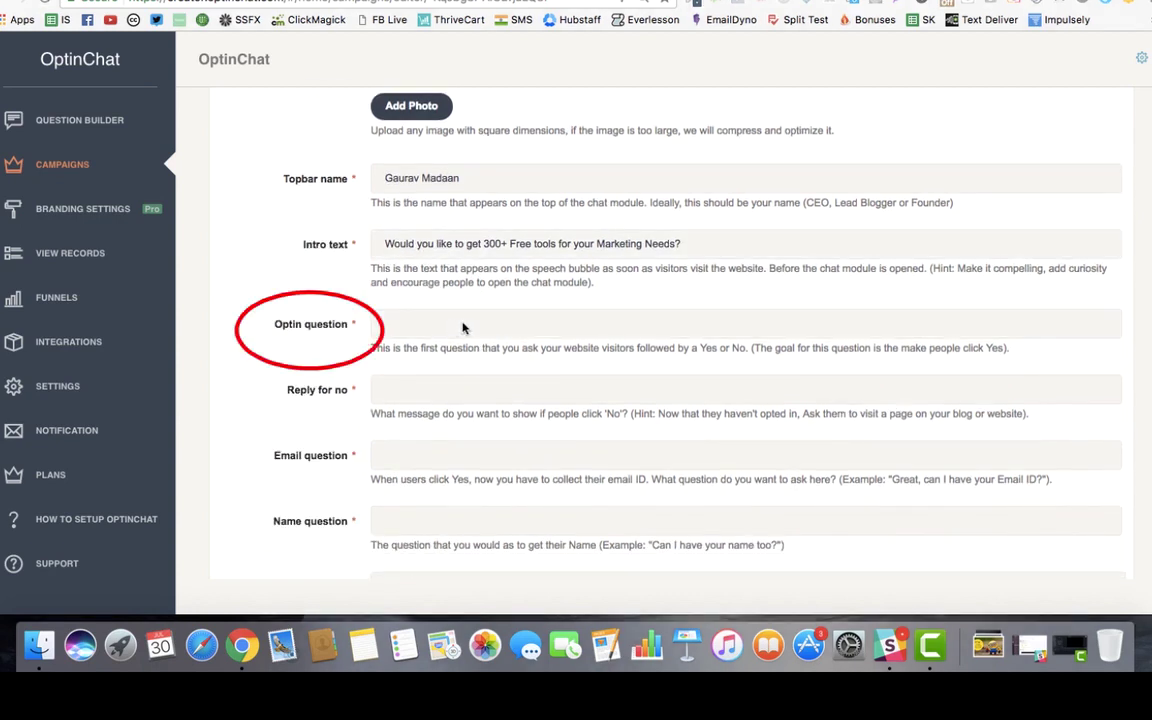
Step: Copy the demo chat bubble's 300+ free tools question into the Optin question field
key("super+Tab")
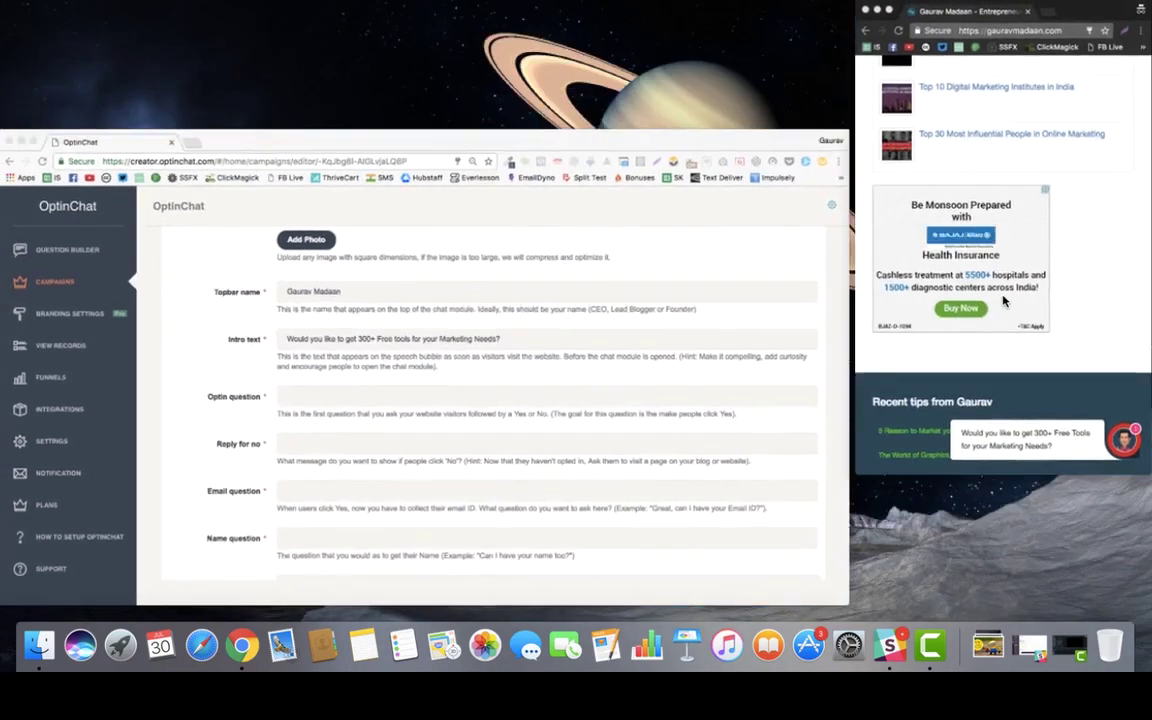
left_click(1124, 438)
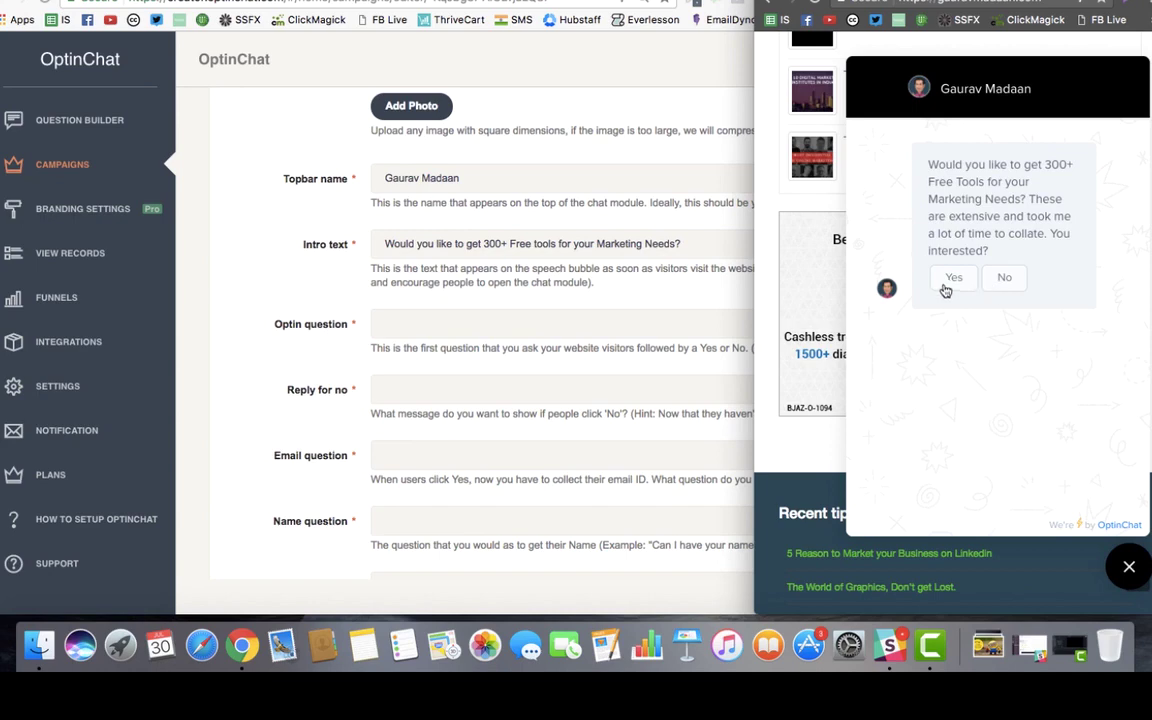
left_click(458, 322)
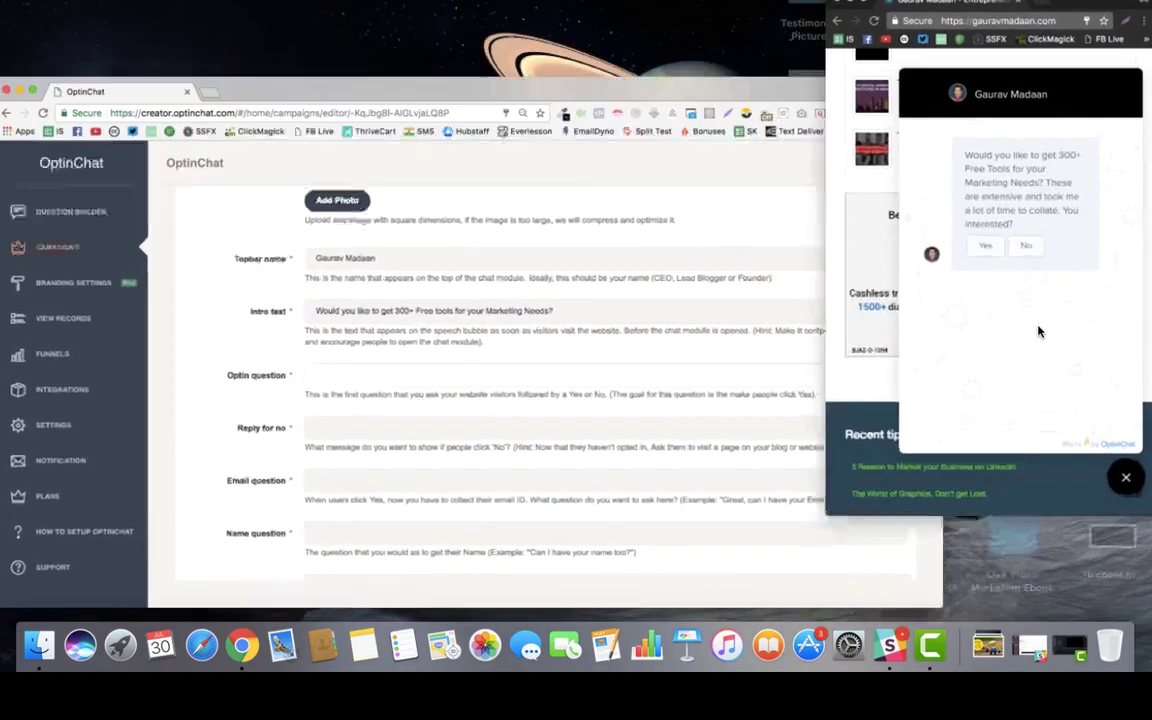
left_click_drag(928, 160, 994, 248)
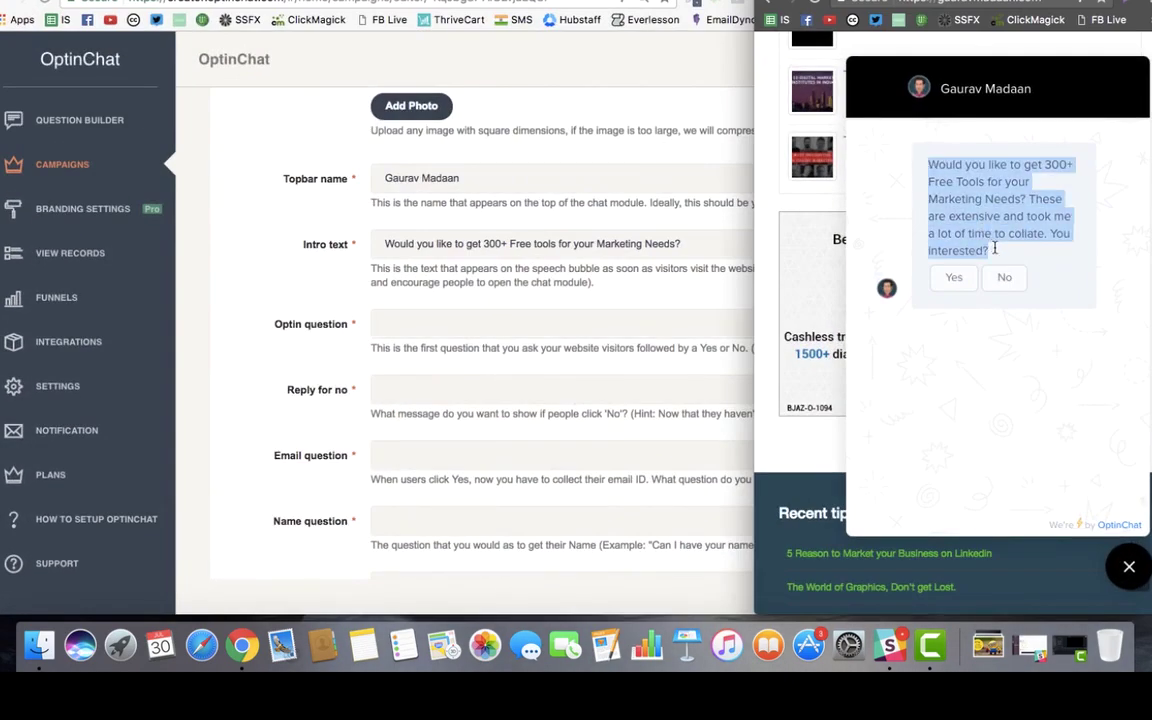
key("ctrl+c")
left_click(585, 324)
key("ctrl+v")
Step: Try answering No in the live chat preview, then return to the editor
left_click(513, 385)
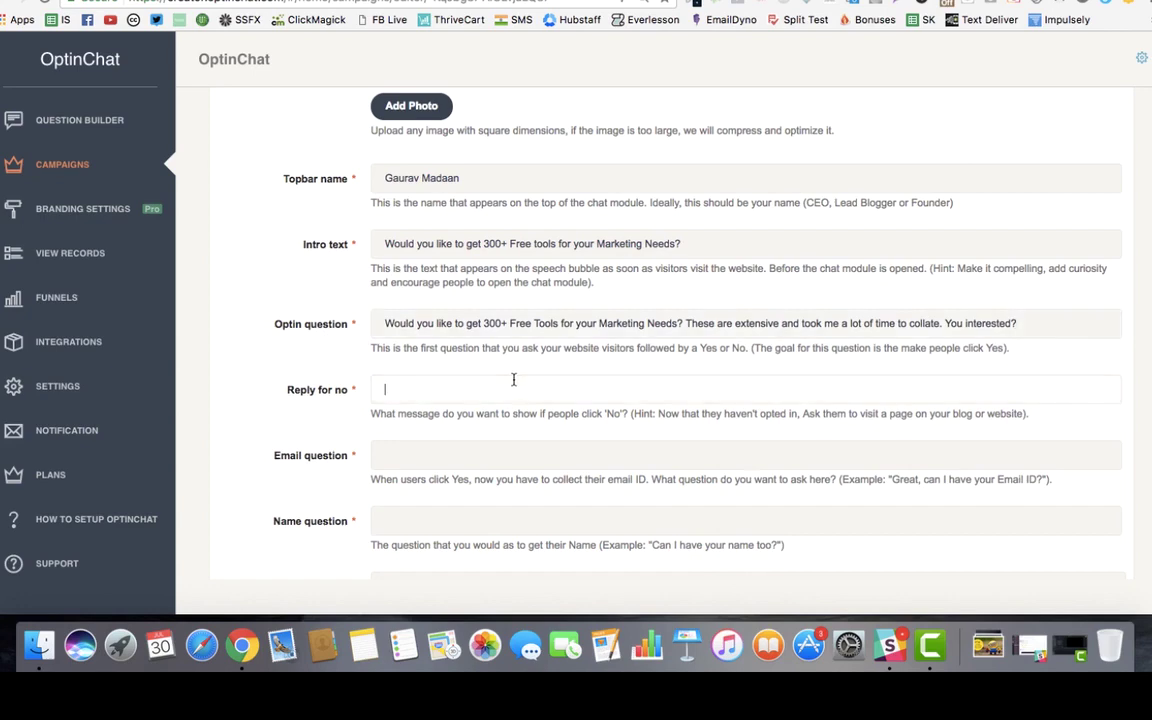
left_click(961, 349)
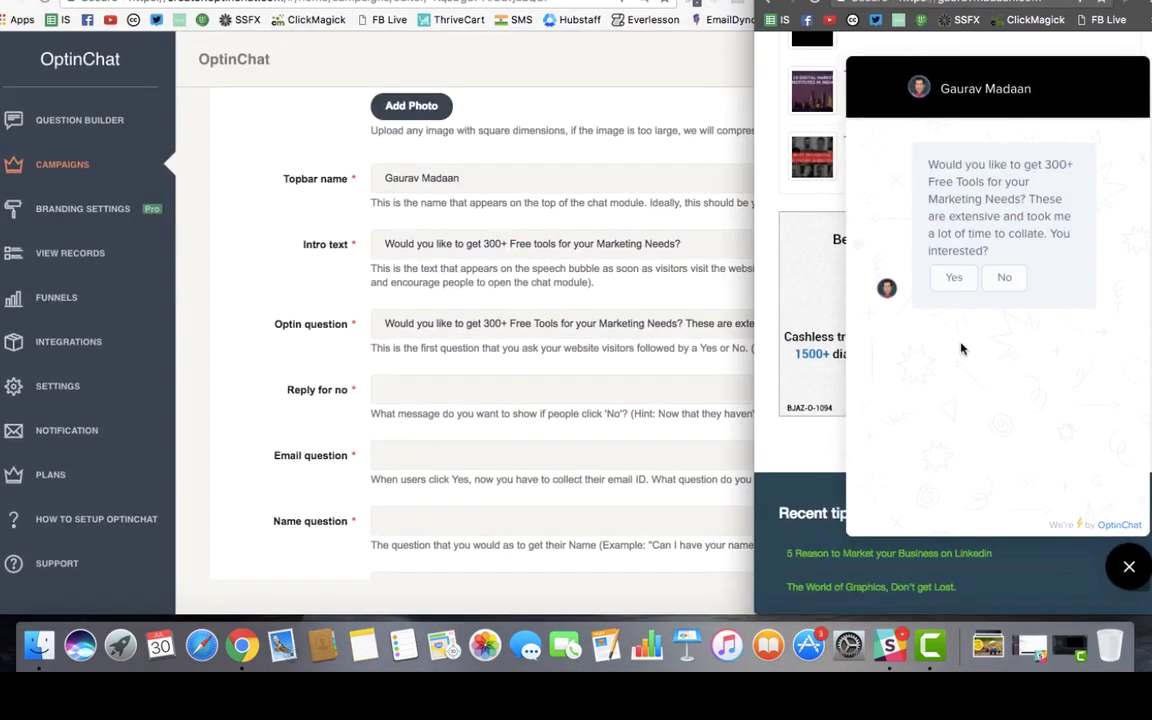
left_click(1004, 280)
left_click(553, 352)
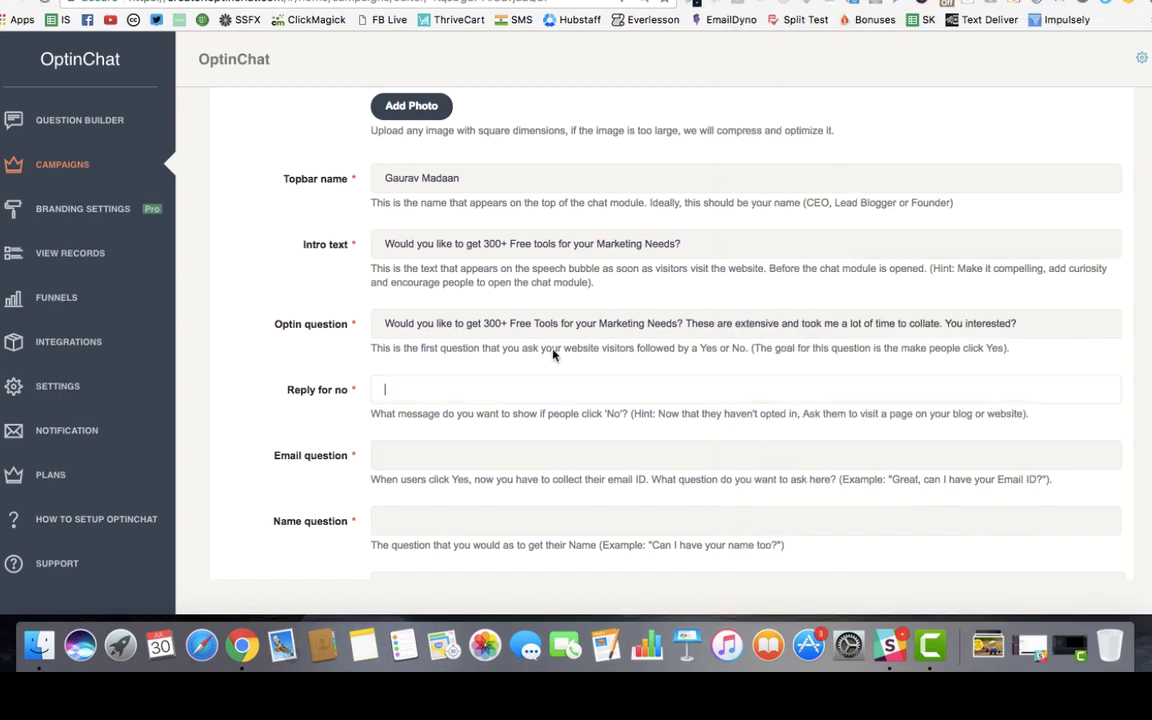
Step: Answer Yes in the chat preview and copy its 'Great, Can i have your Email id?' prompt
scroll(505, 396, "down", 2)
scroll(505, 396, "down", 1)
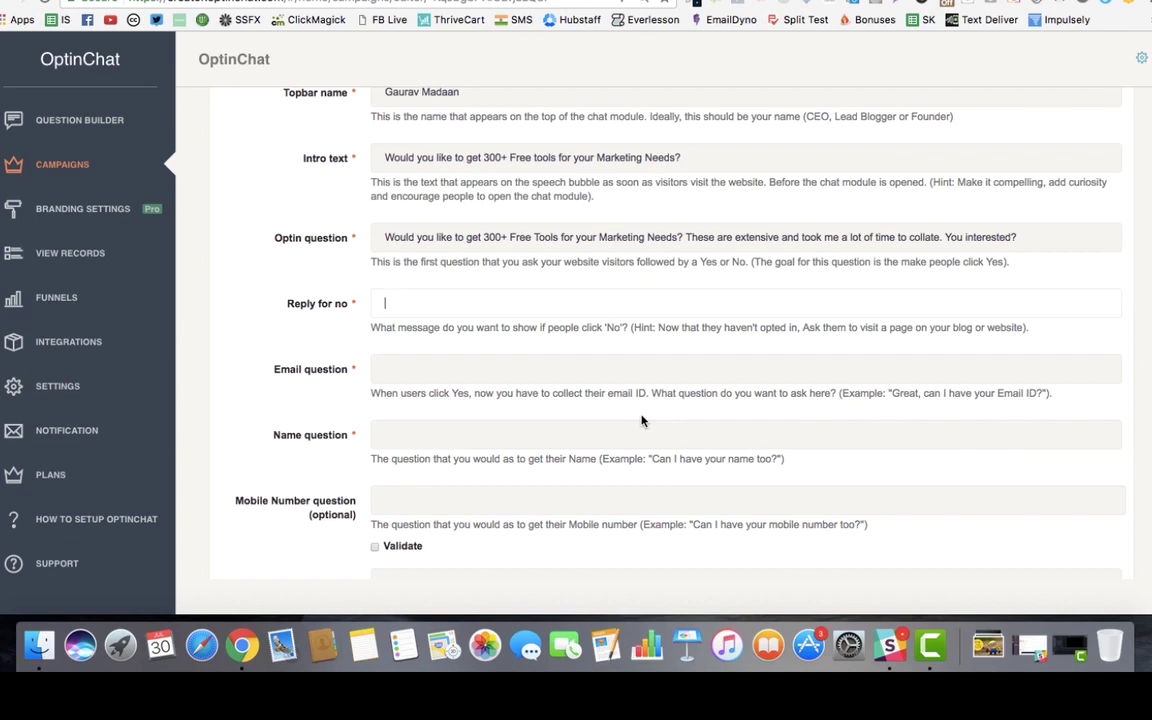
left_click(445, 306)
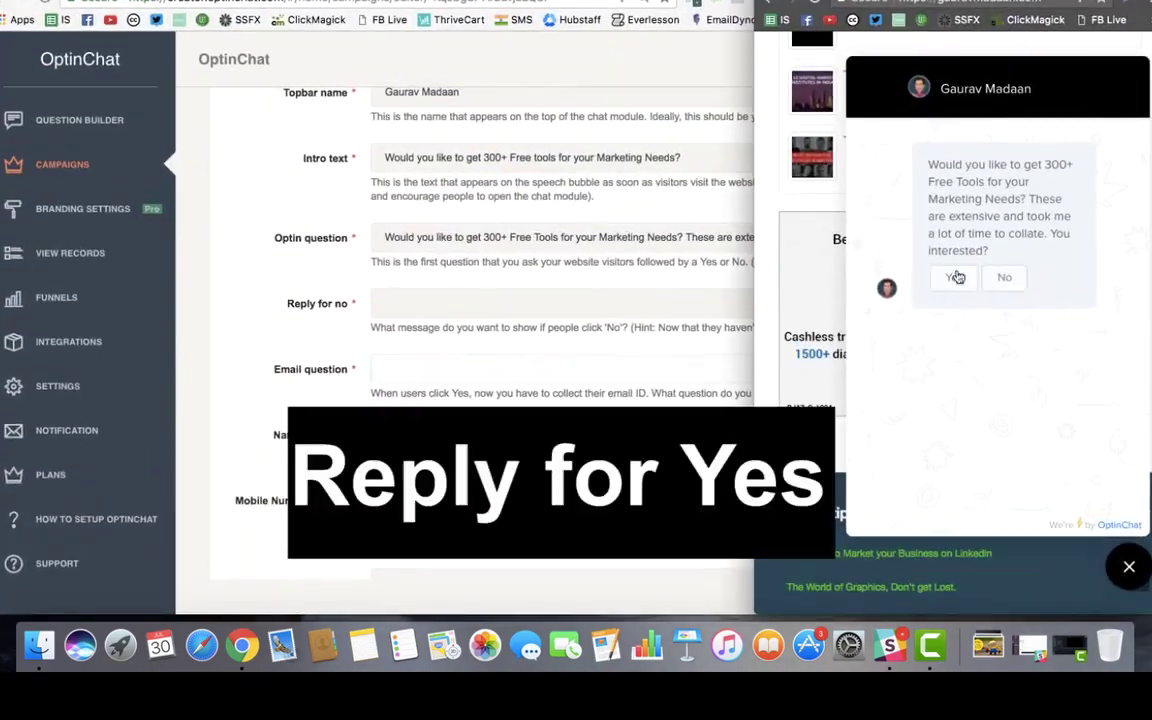
left_click(955, 290)
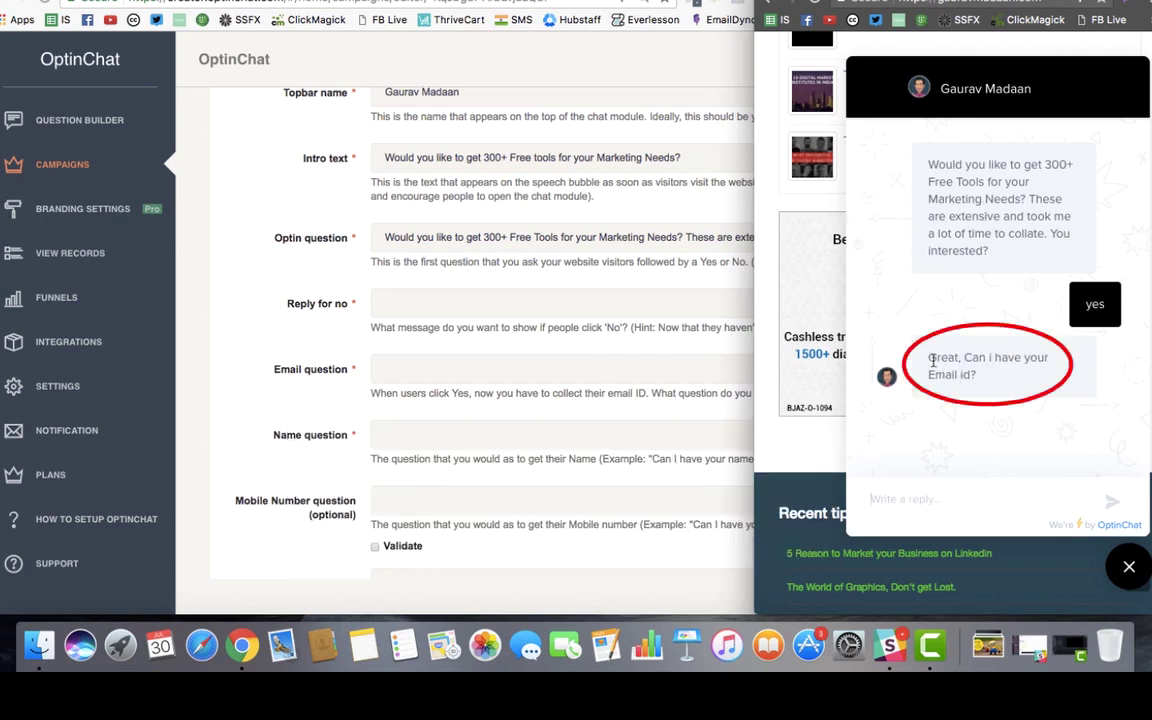
left_click_drag(839, 325, 991, 407)
left_click(455, 369)
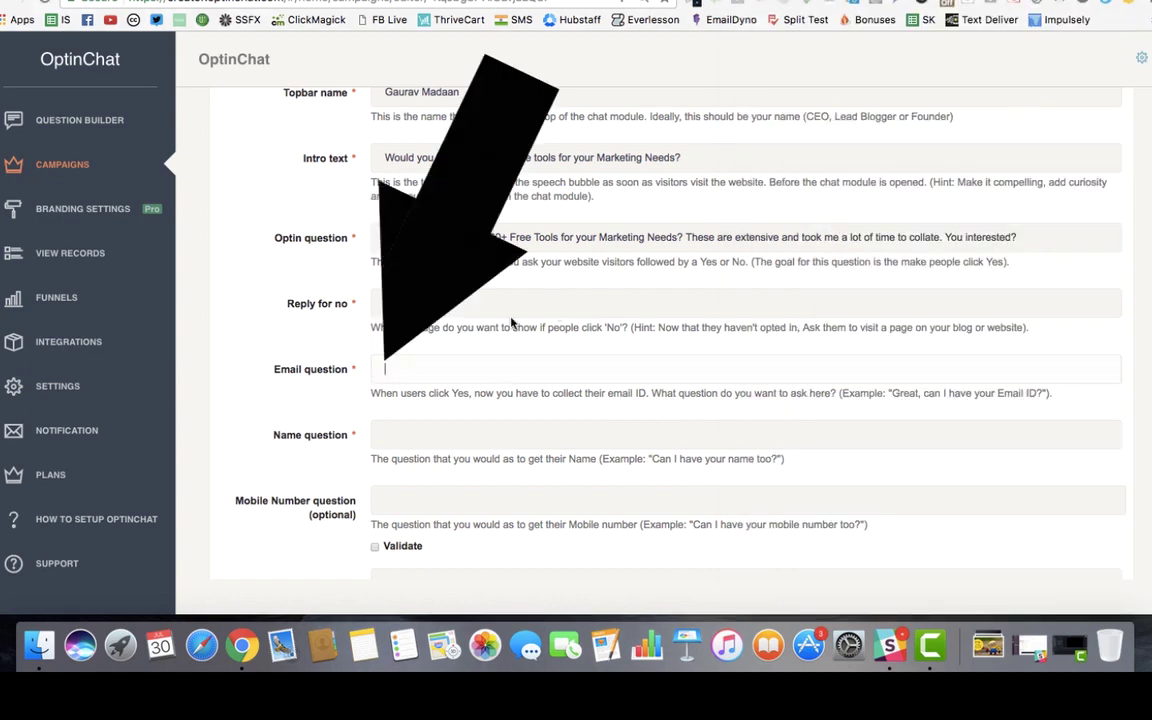
Step: Set the Email question to 'Great, Can i have your Email id (I will not sell your information ever) ?'
key("super+v")
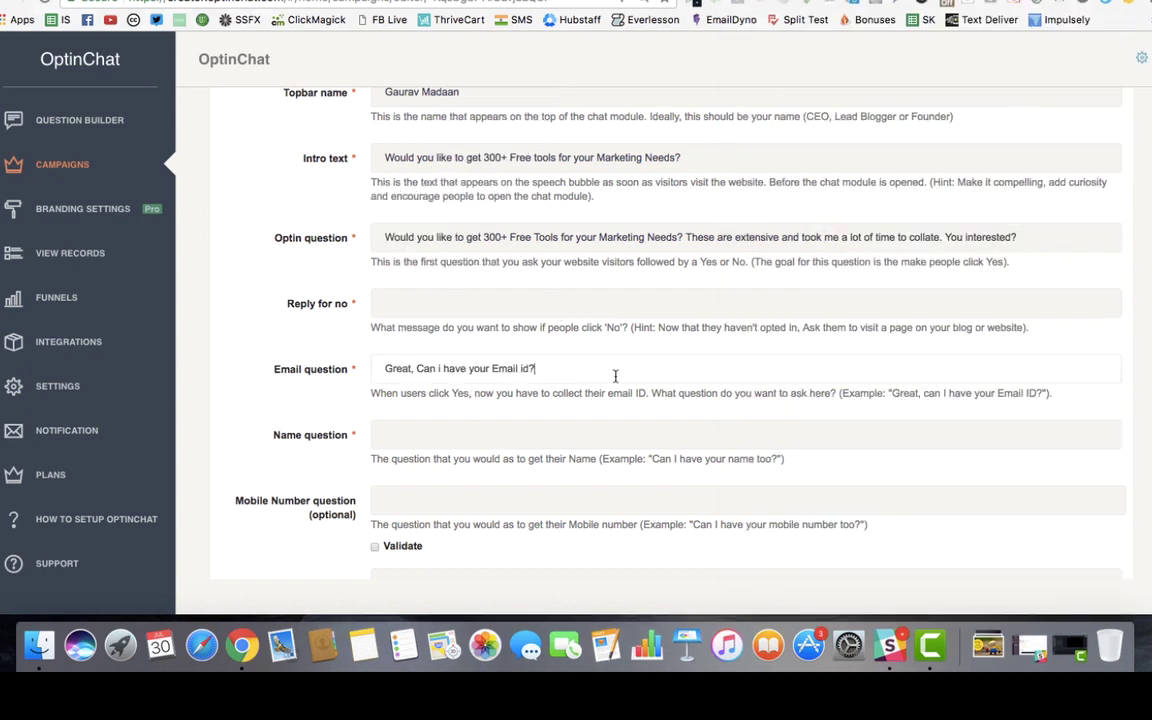
type("(I will no")
type("t see")
type("l ")
type("your inform")
type("ation ever")
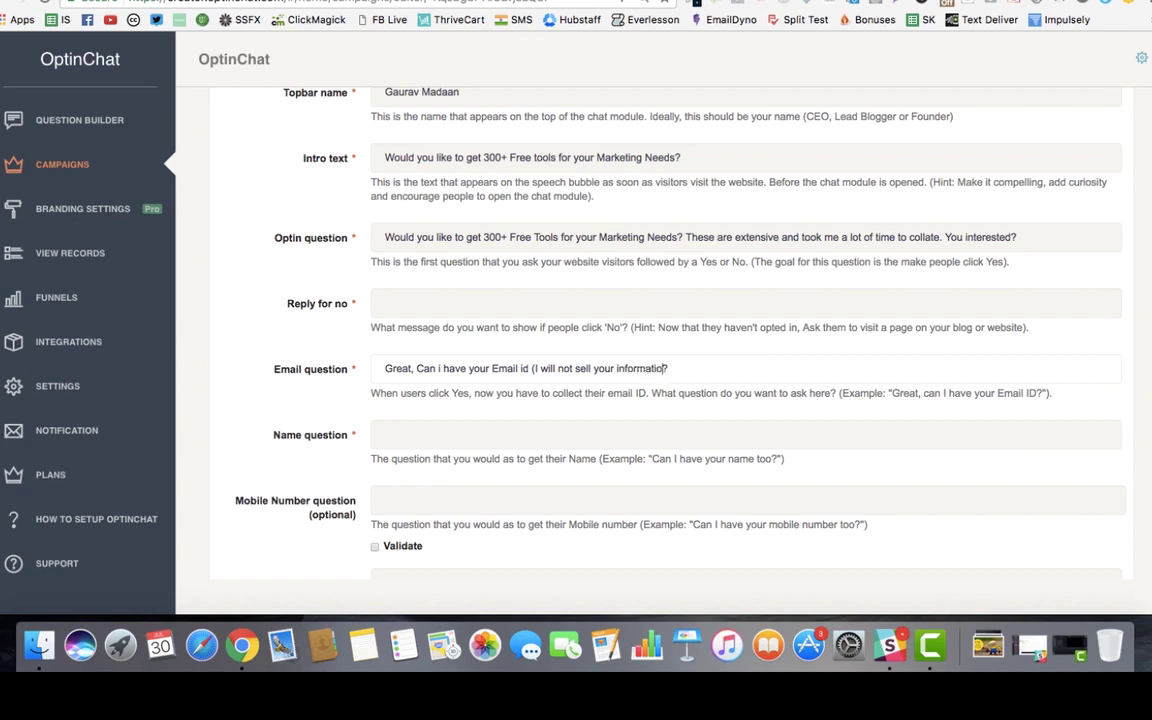
type(")")
key("Tab")
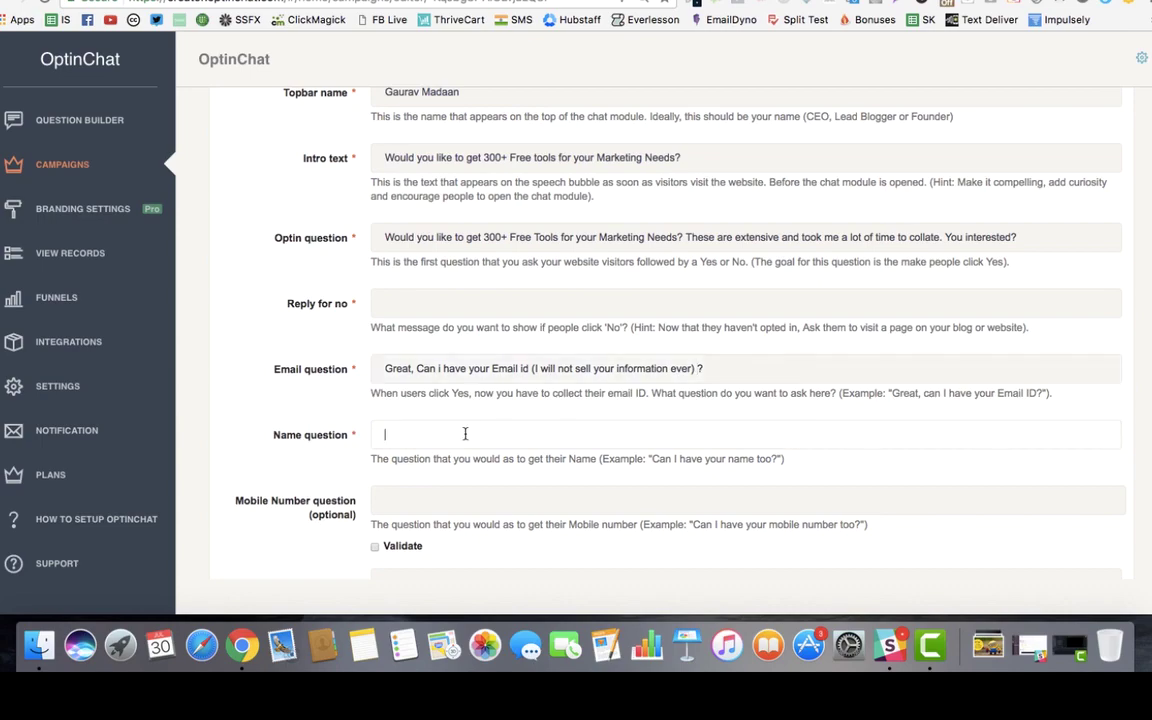
Step: Test the chat preview with the invalid entry 'abs', then a valid email address
right_click(616, 480)
left_click(586, 283)
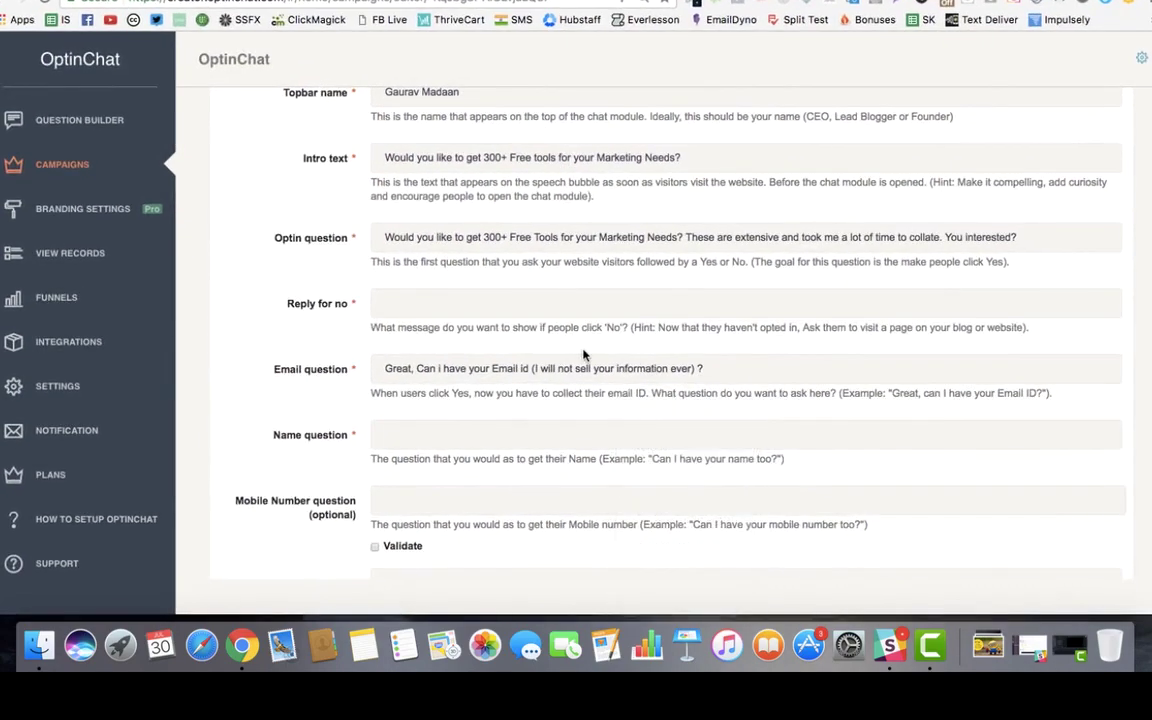
left_click(908, 495)
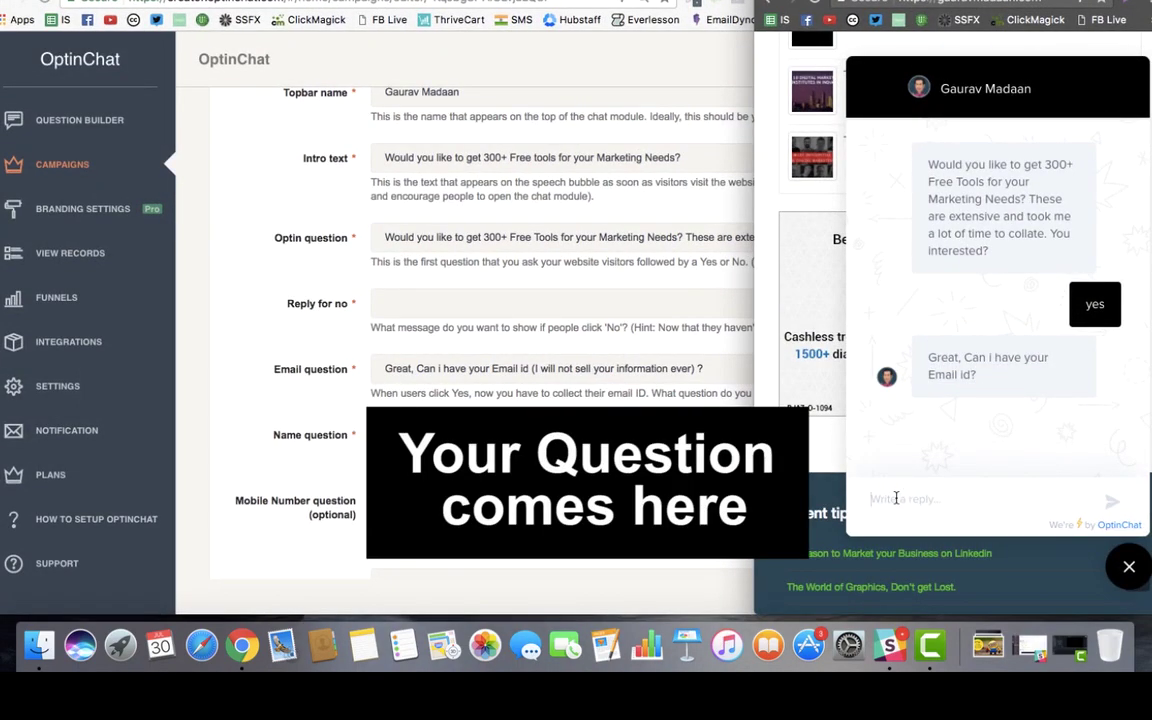
type("abs")
key("Return")
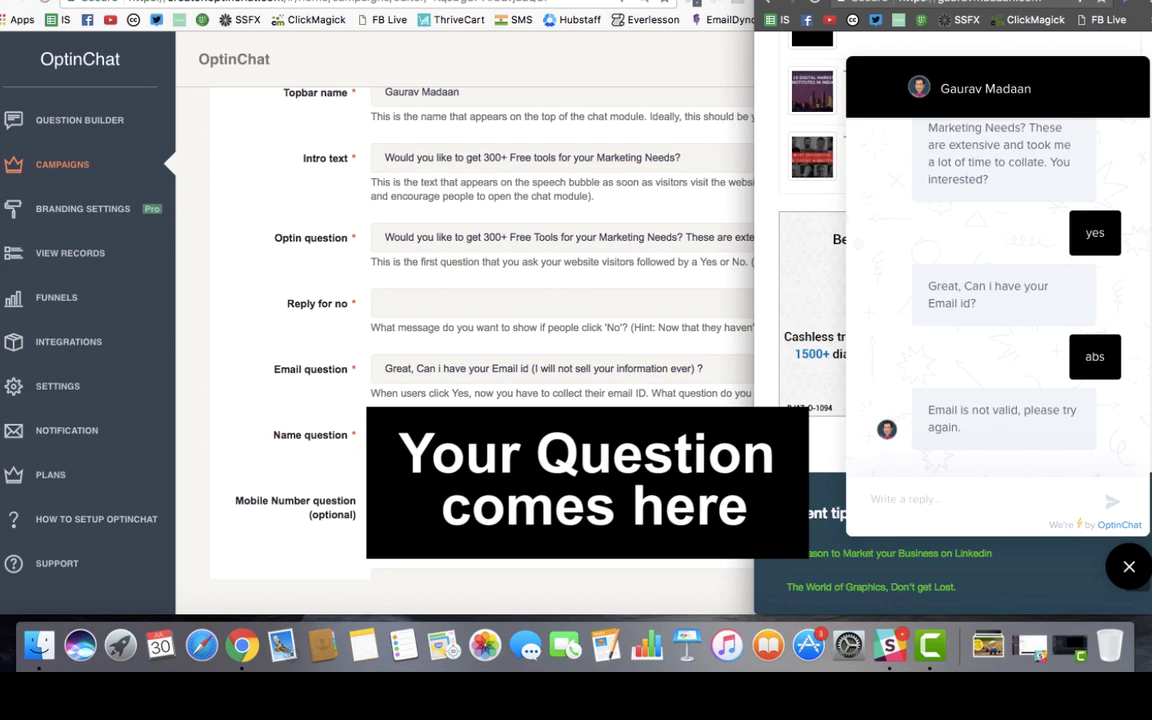
key("Return")
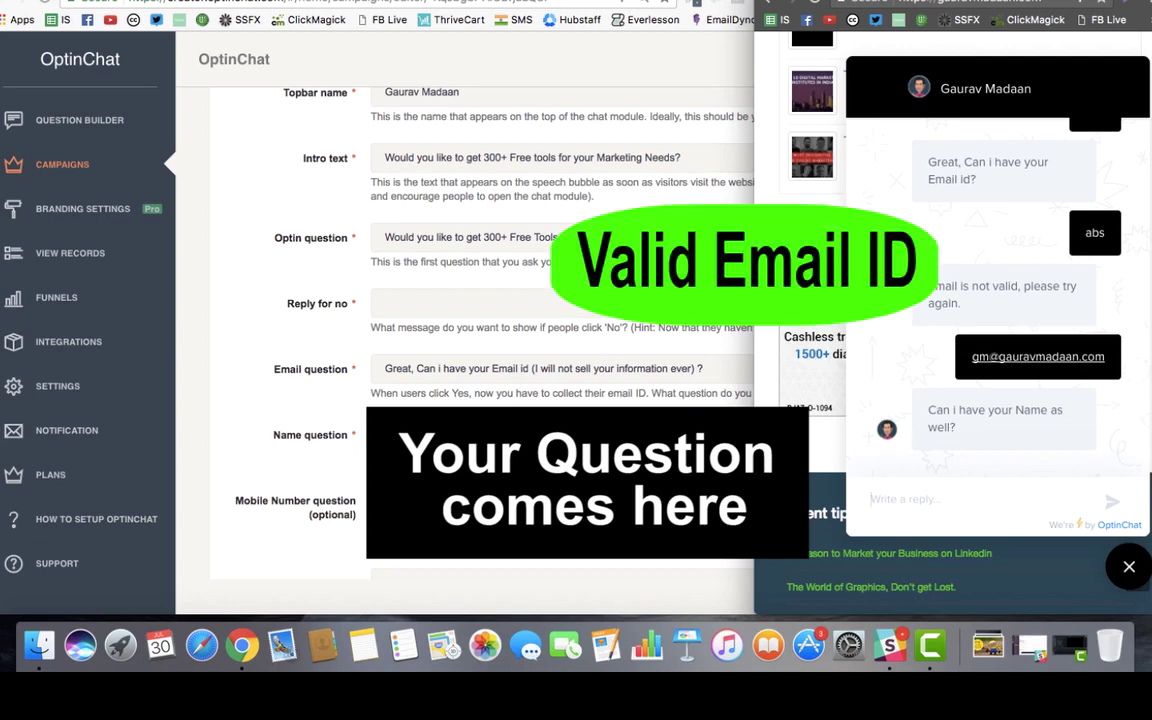
left_click(465, 437)
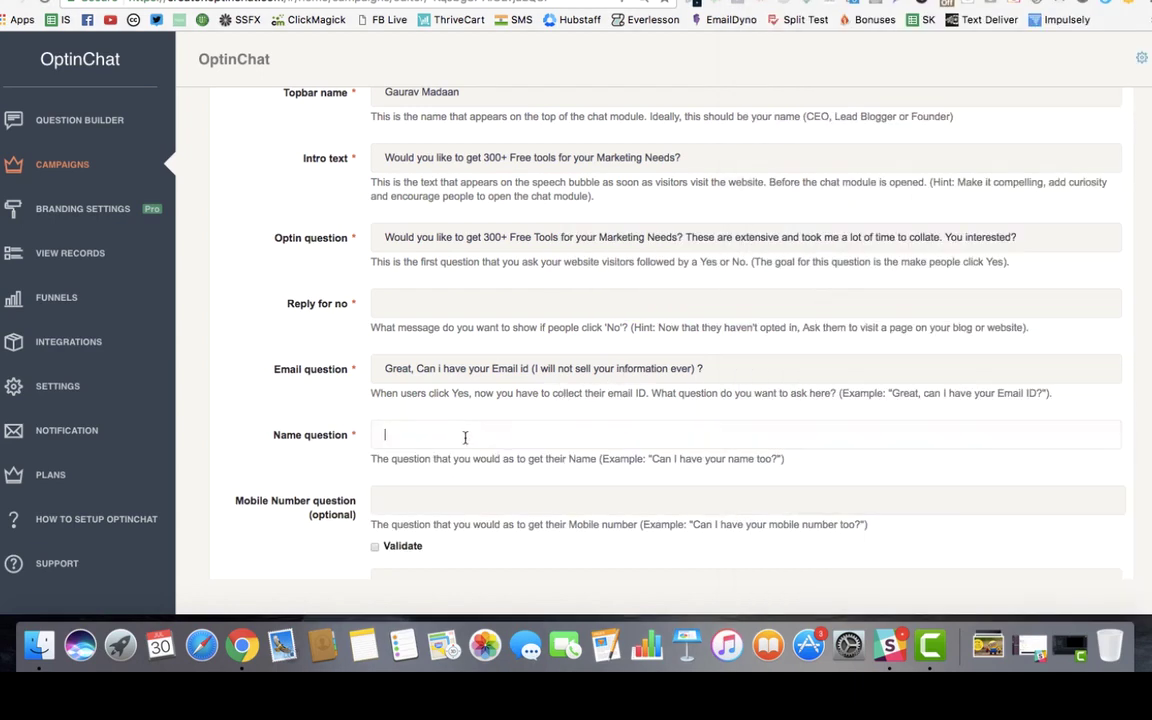
Step: Type 'Can i have your Name as well?' into the Name question field
type("Can i")
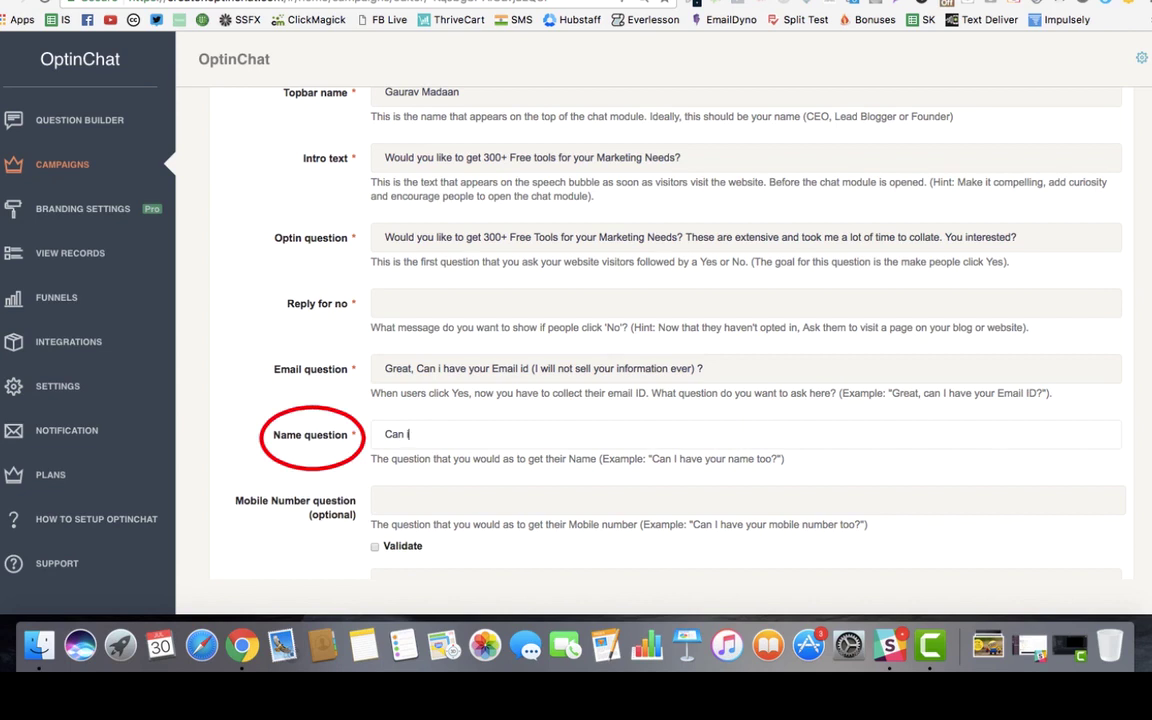
type(" have your Name as well")
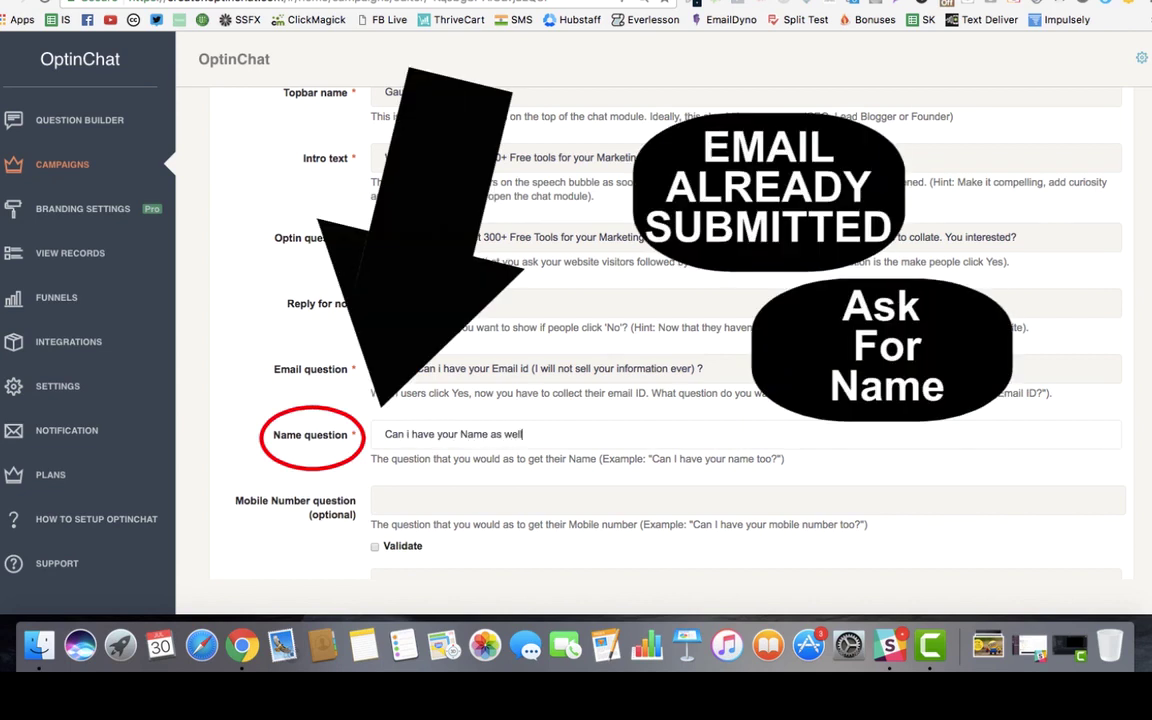
type("?")
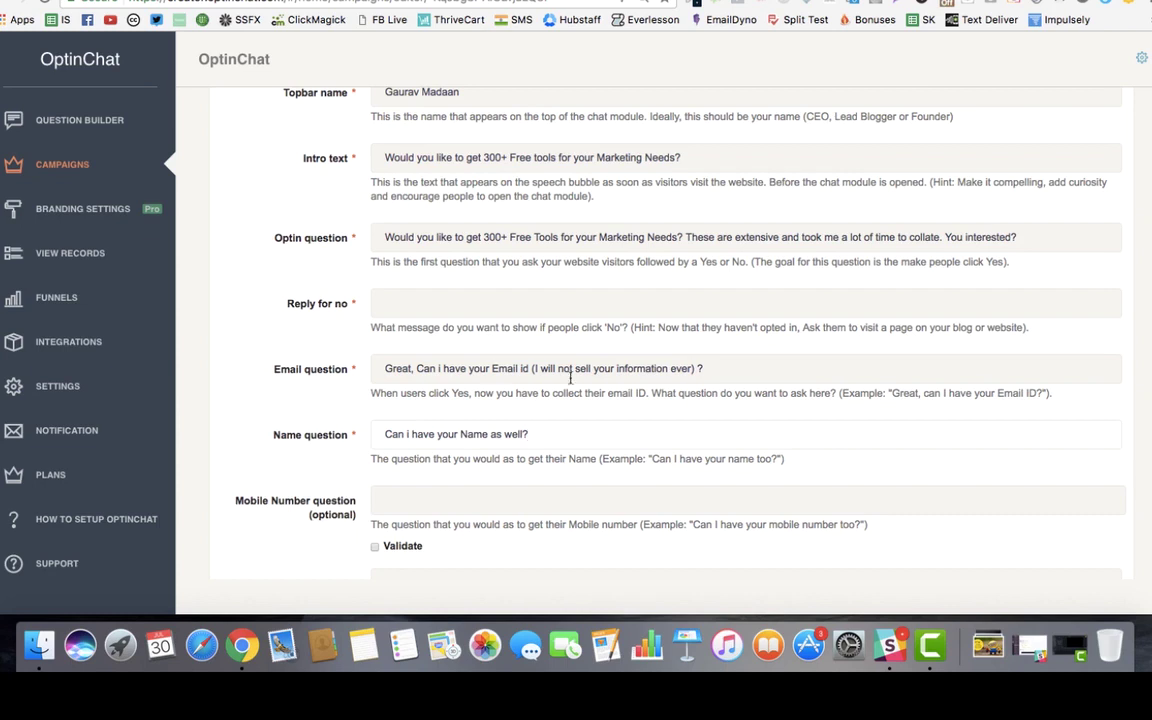
triple_click(447, 366)
left_click(447, 366)
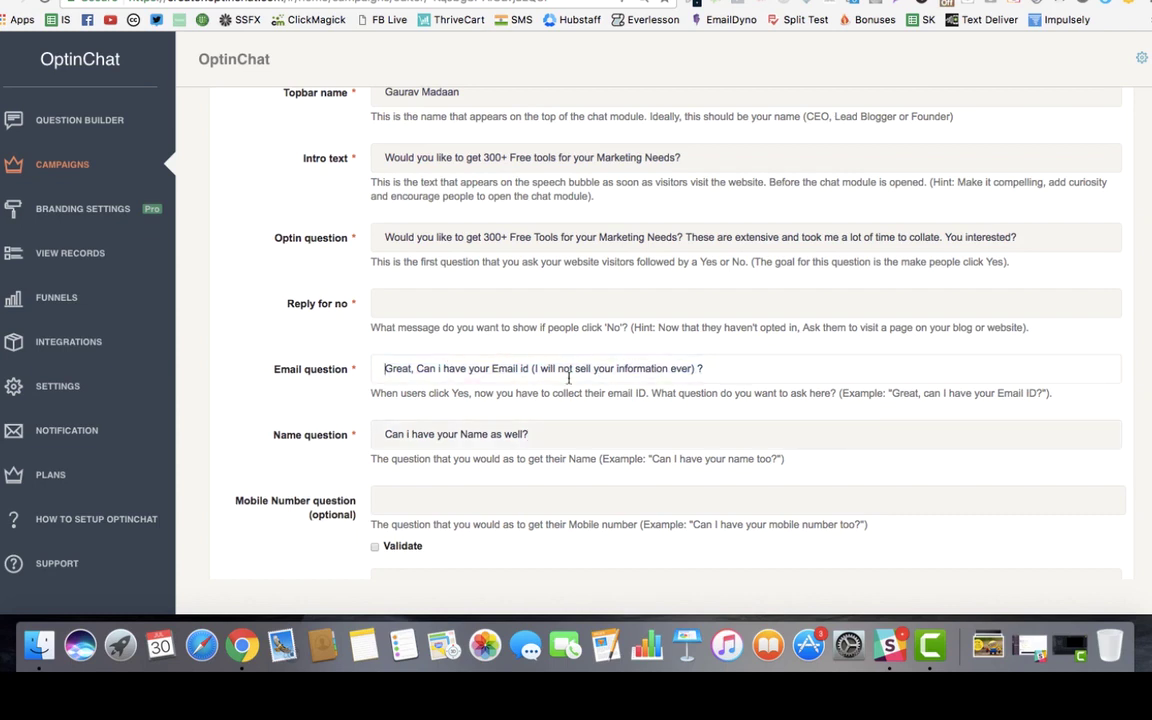
left_click(605, 437)
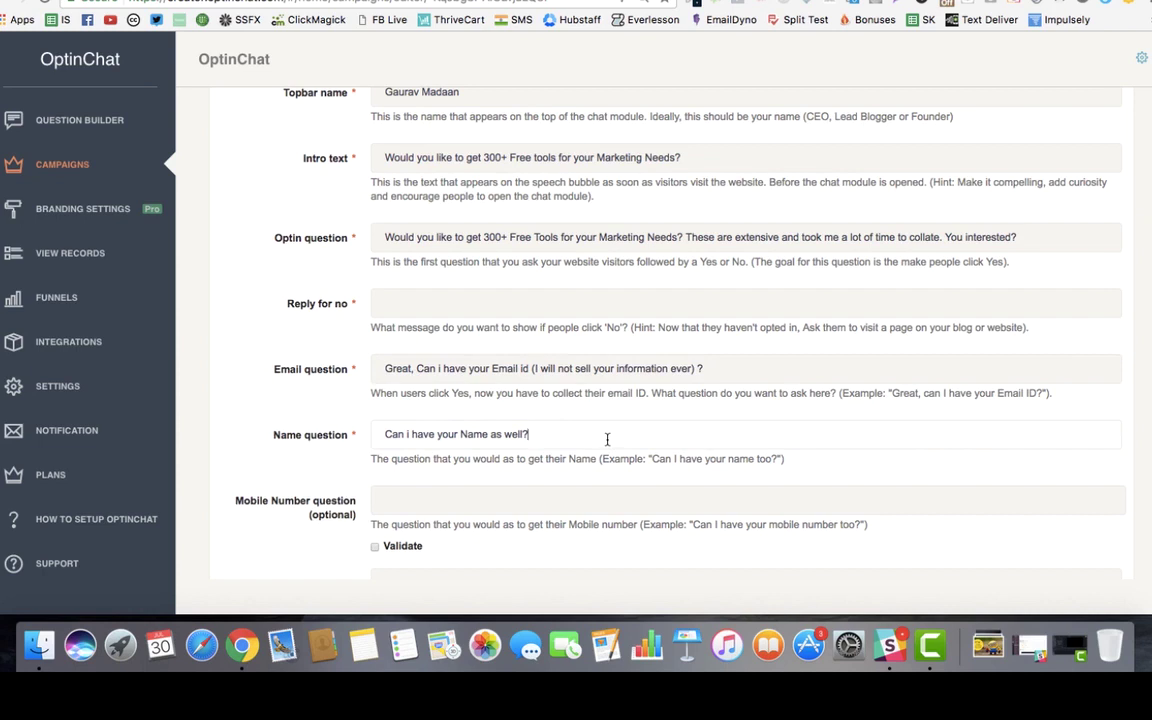
scroll(607, 440, "down", 3)
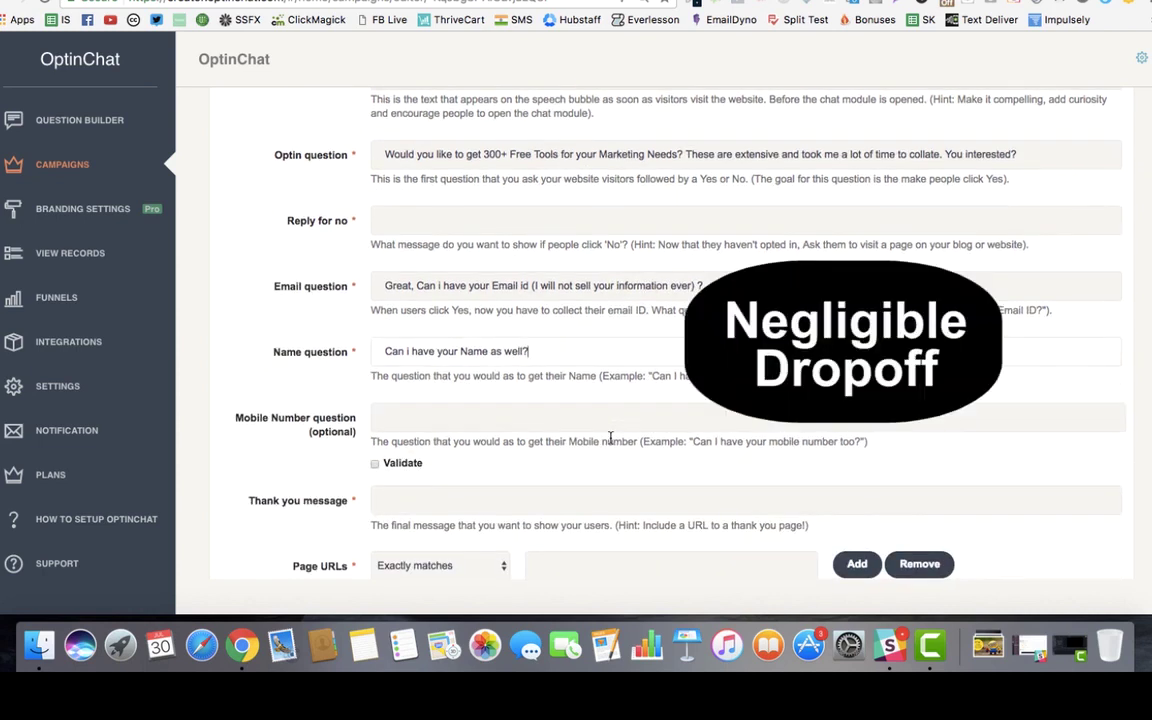
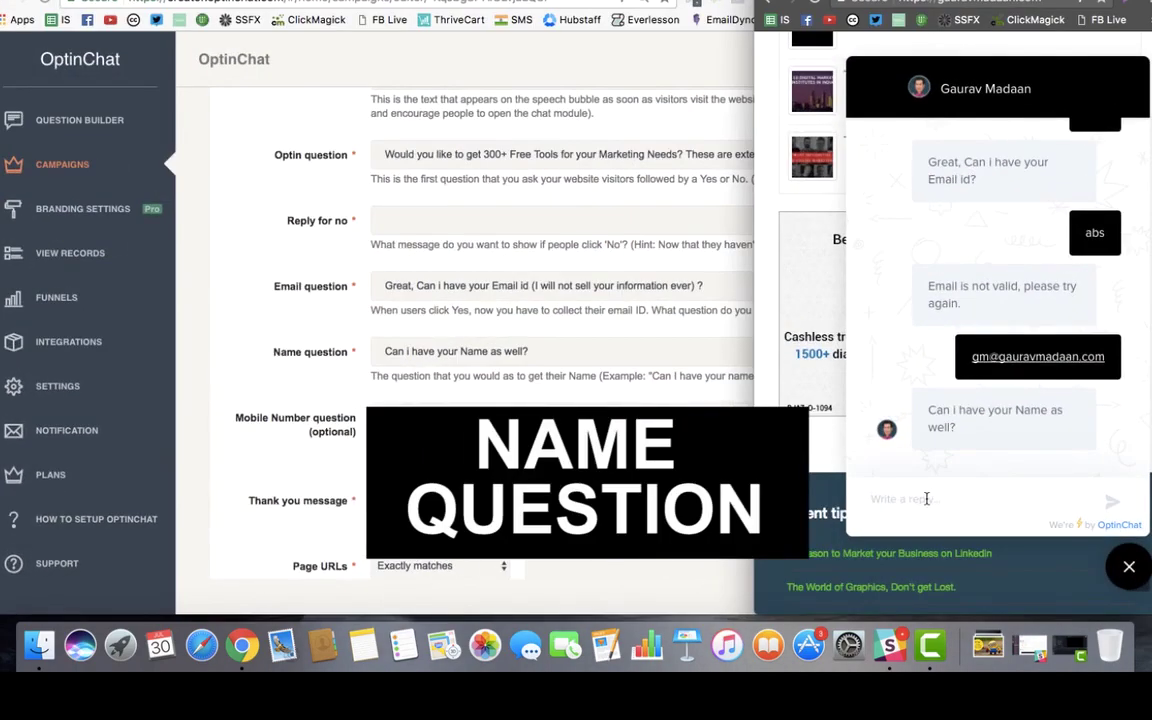
Step: Answer the test chat's name question with a name and send it
left_click(927, 498)
type("Gaurav")
key("Return")
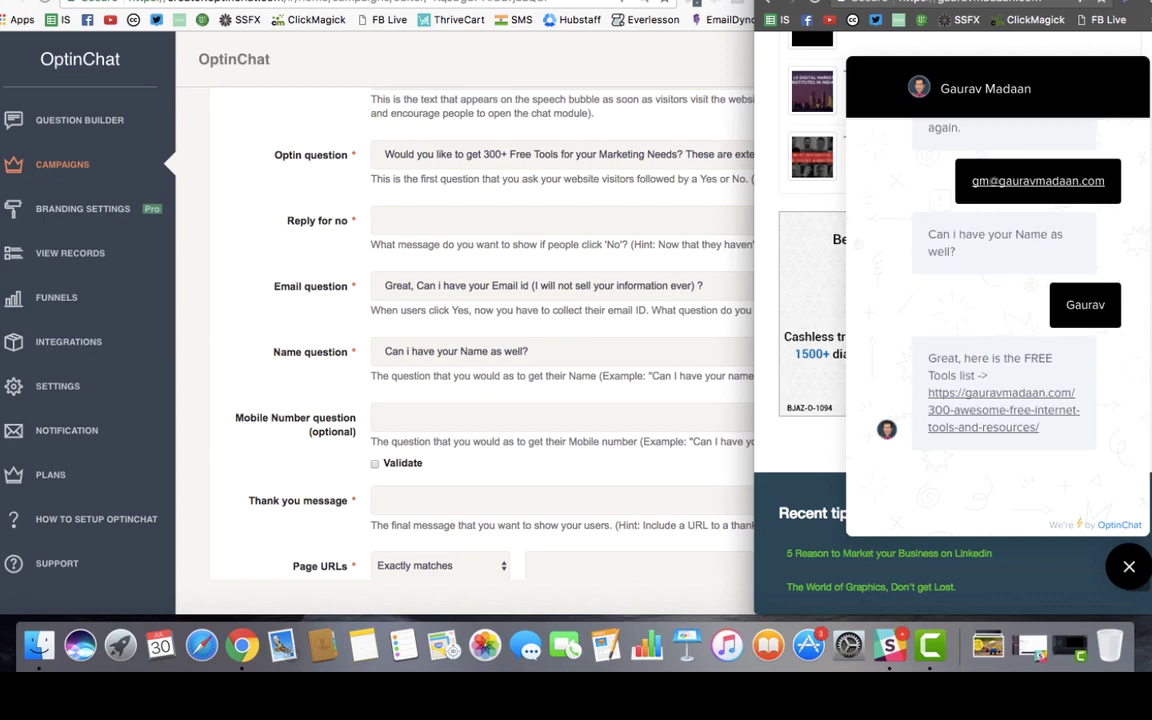
Step: Try 'What's your Favourite tool?' as the Mobile Number question, then clear the field
left_click(458, 400)
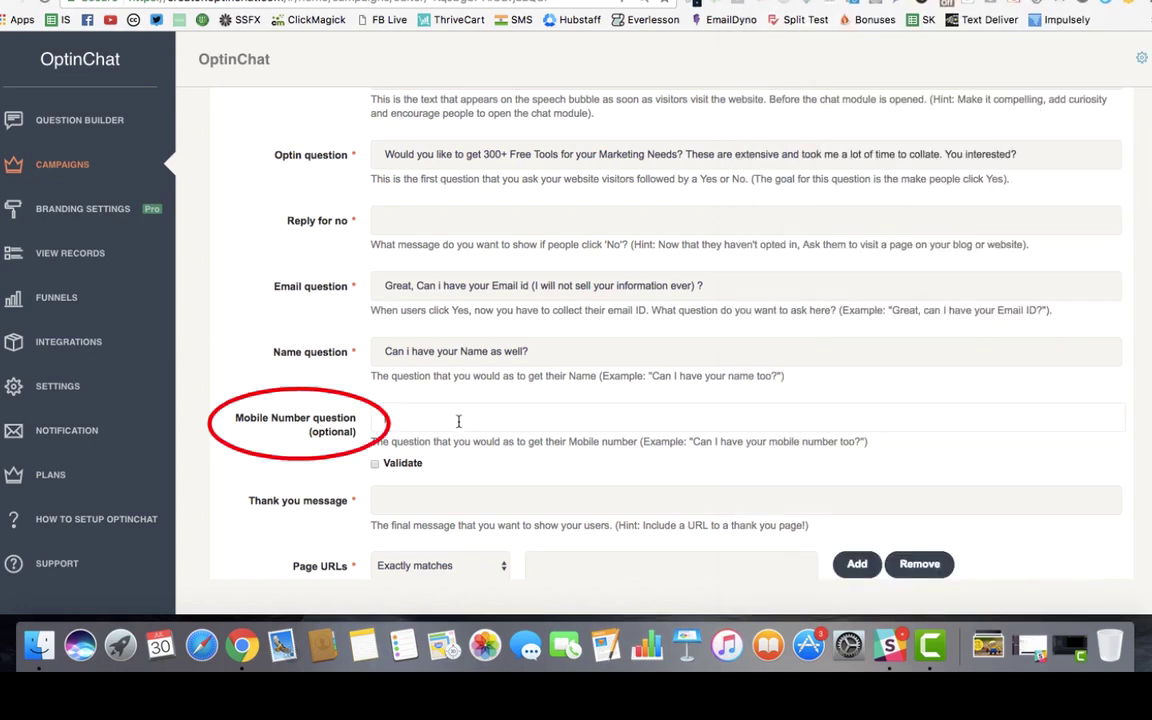
left_click_drag(228, 418, 349, 424)
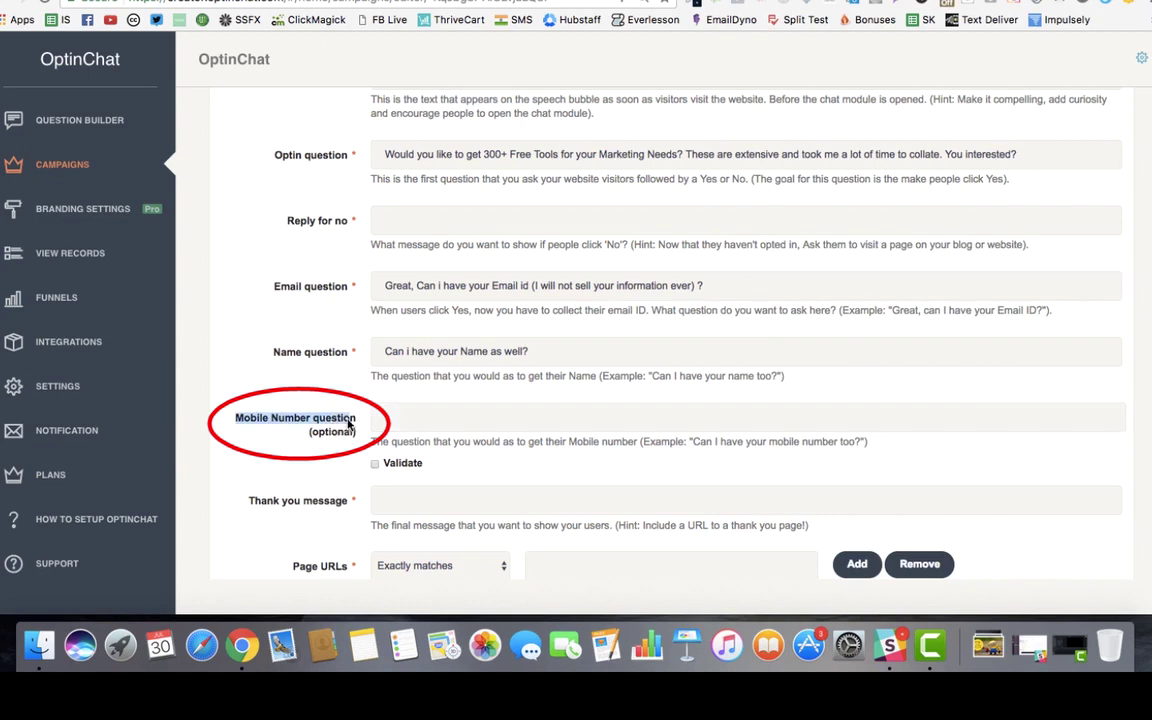
left_click(380, 425)
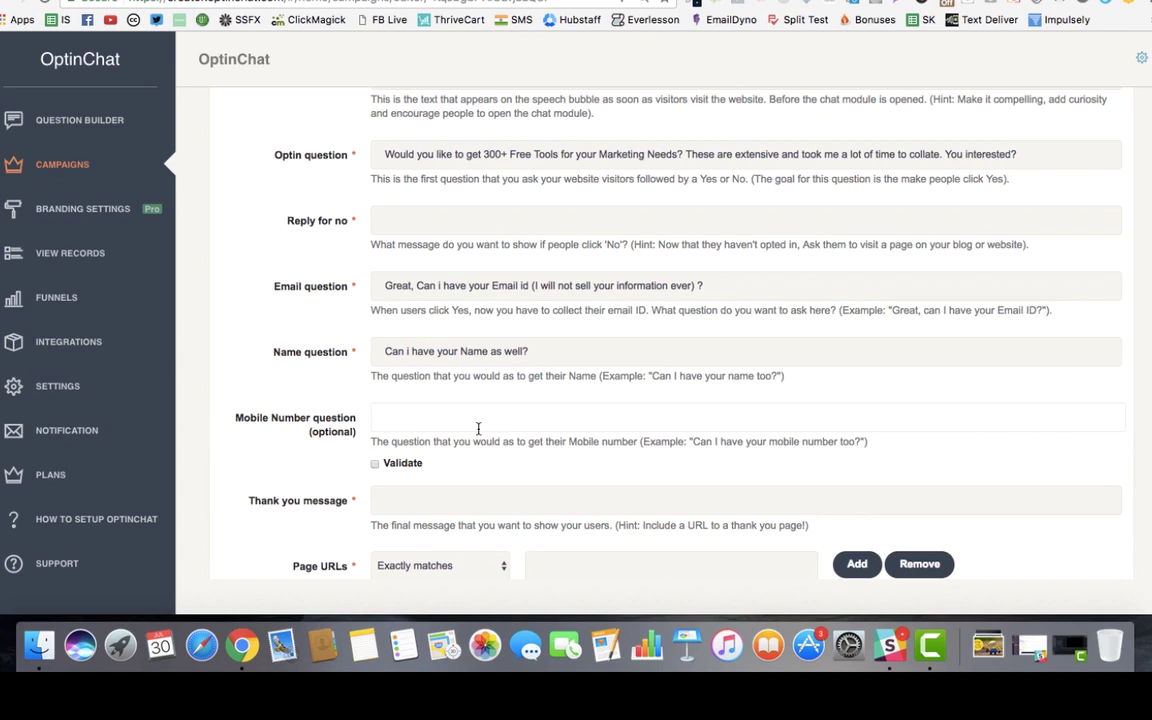
type("Would you be in")
key("super+a")
key("BackSpace")
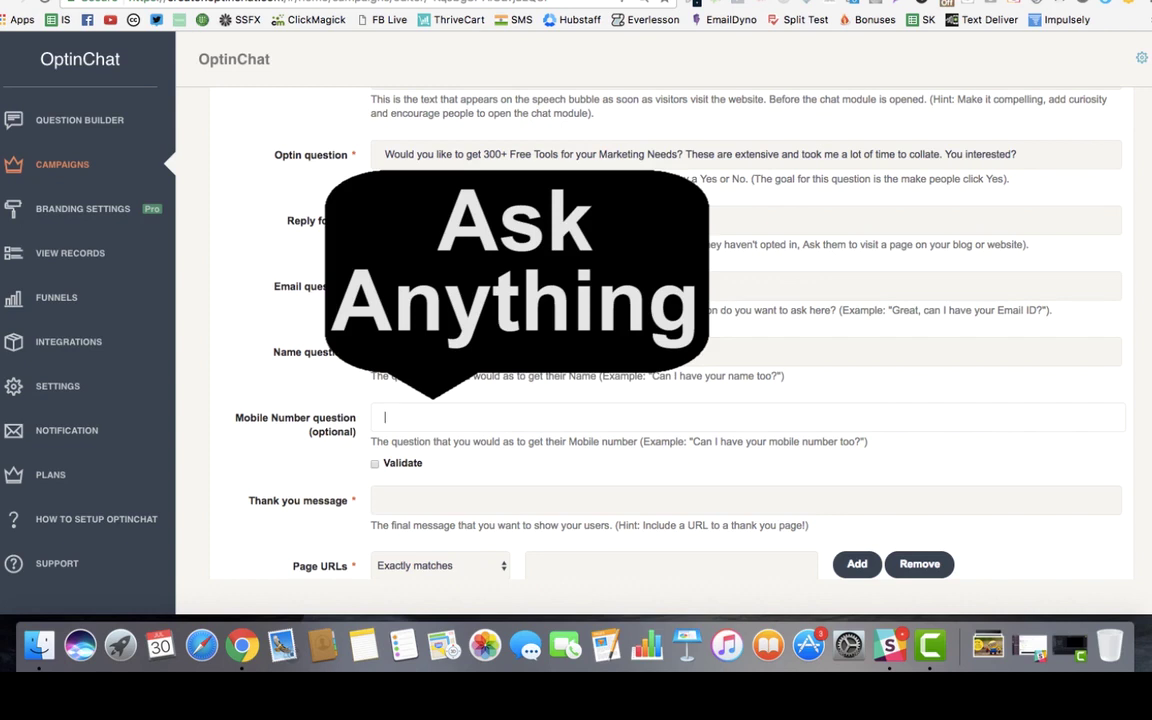
type("What'")
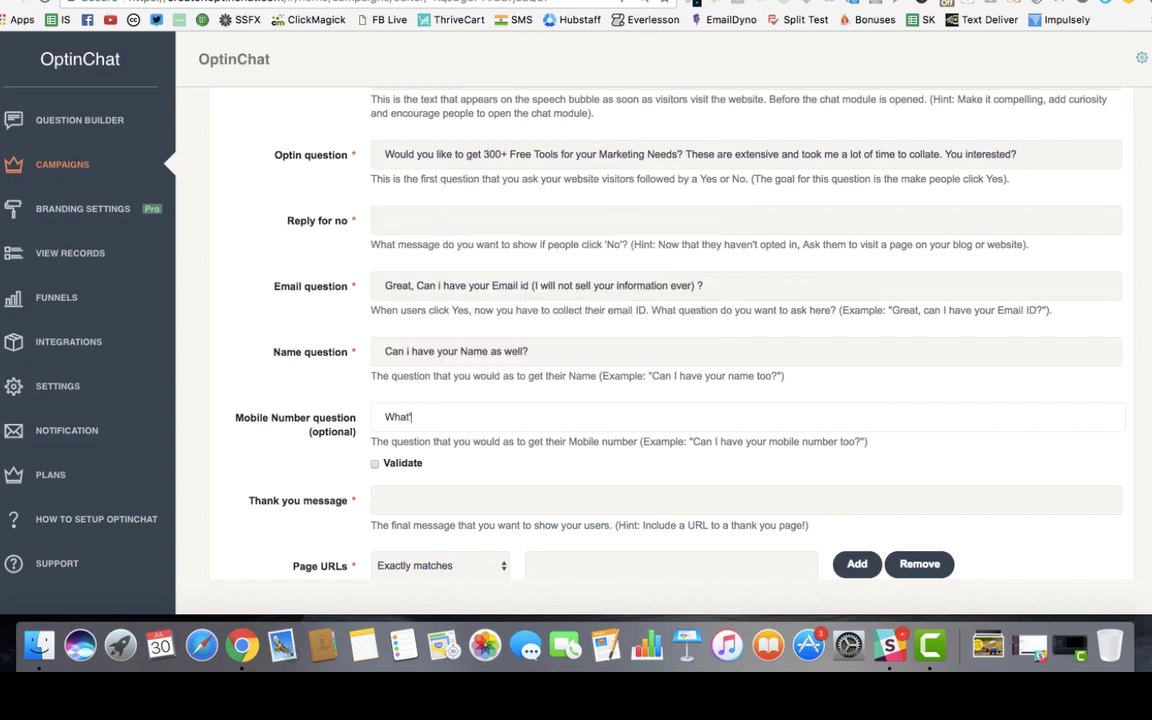
type("s your Favourite tool?")
key("super+a")
key("BackSpace")
Step: Paste the chat's final 'Great, here is the FREE Tools list ->' message and link as the Thank you message
scroll(368, 244, "down", 5)
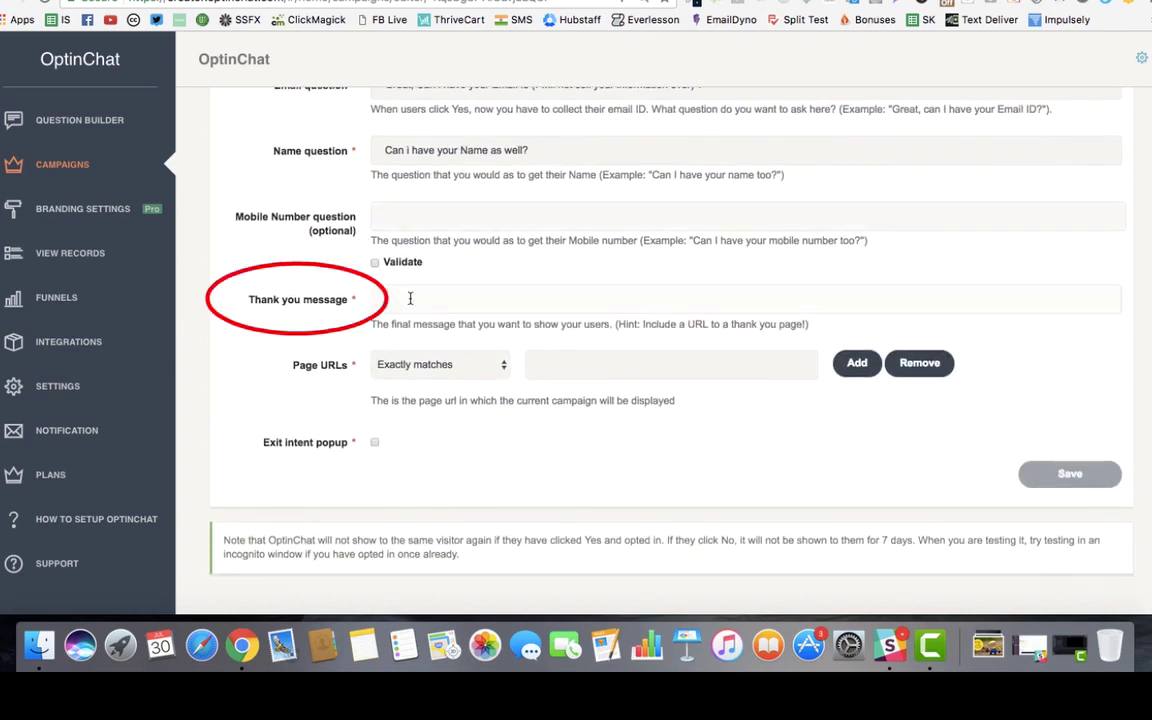
key("ctrl+Up")
left_click(955, 385)
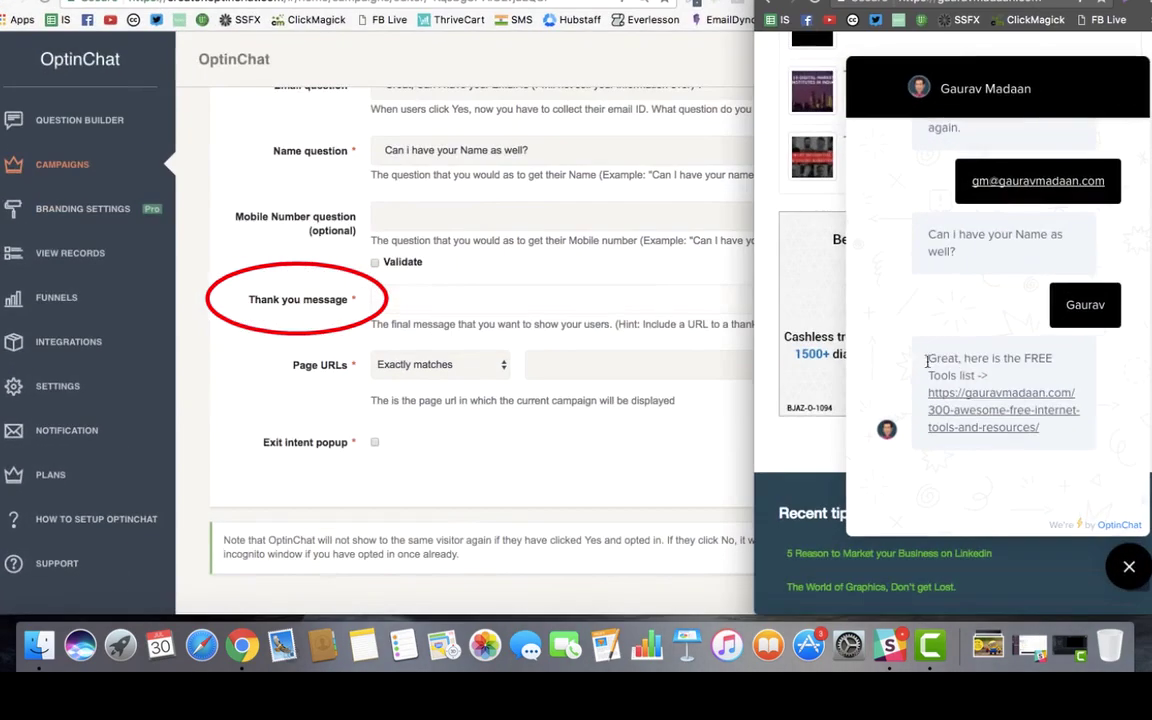
left_click_drag(932, 357, 960, 418)
key("ctrl+c")
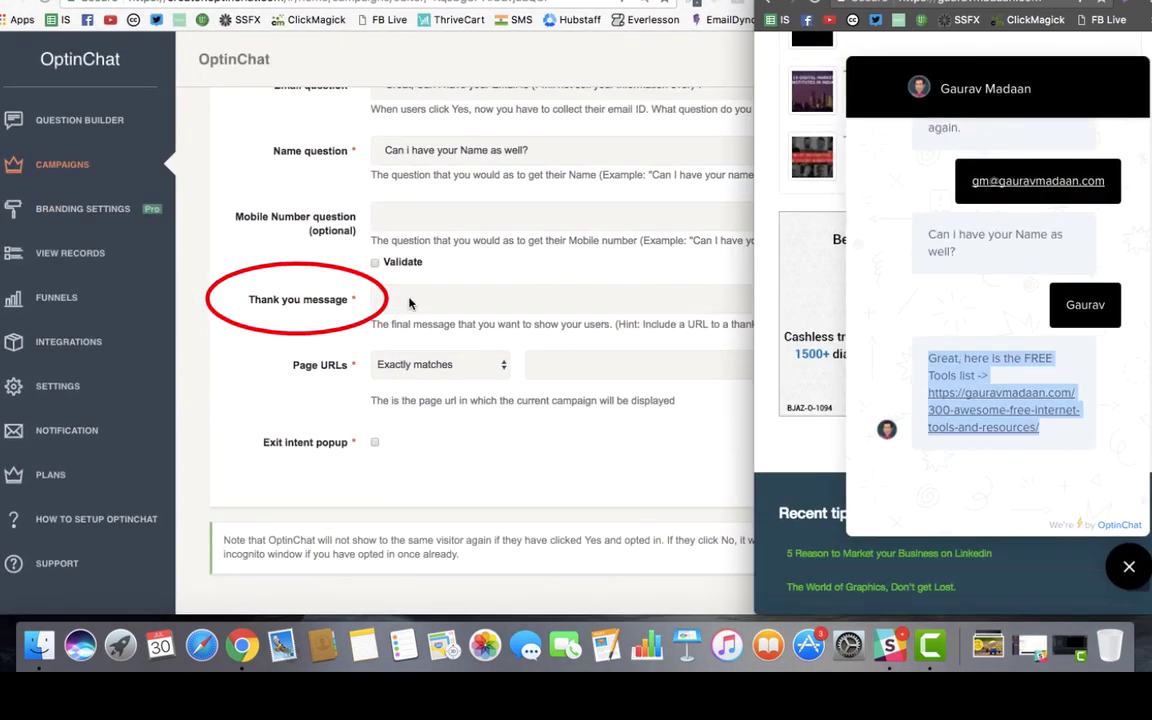
left_click(479, 298)
key("ctrl+v")
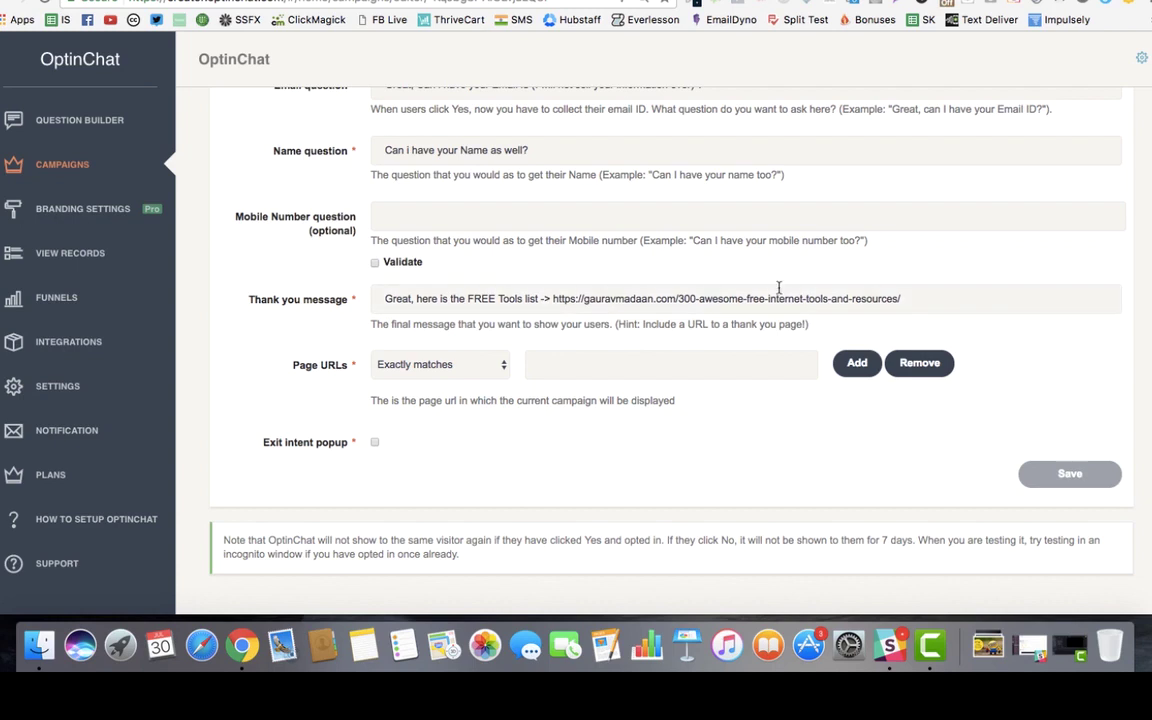
left_click_drag(553, 299, 895, 301)
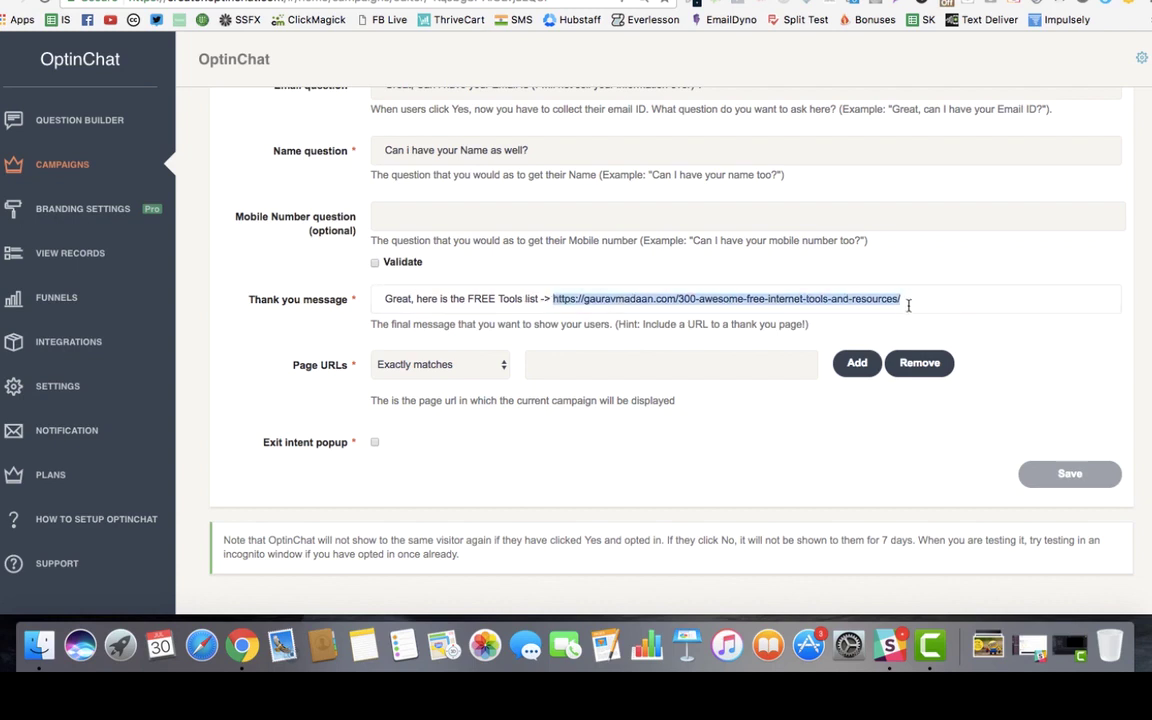
left_click(905, 303)
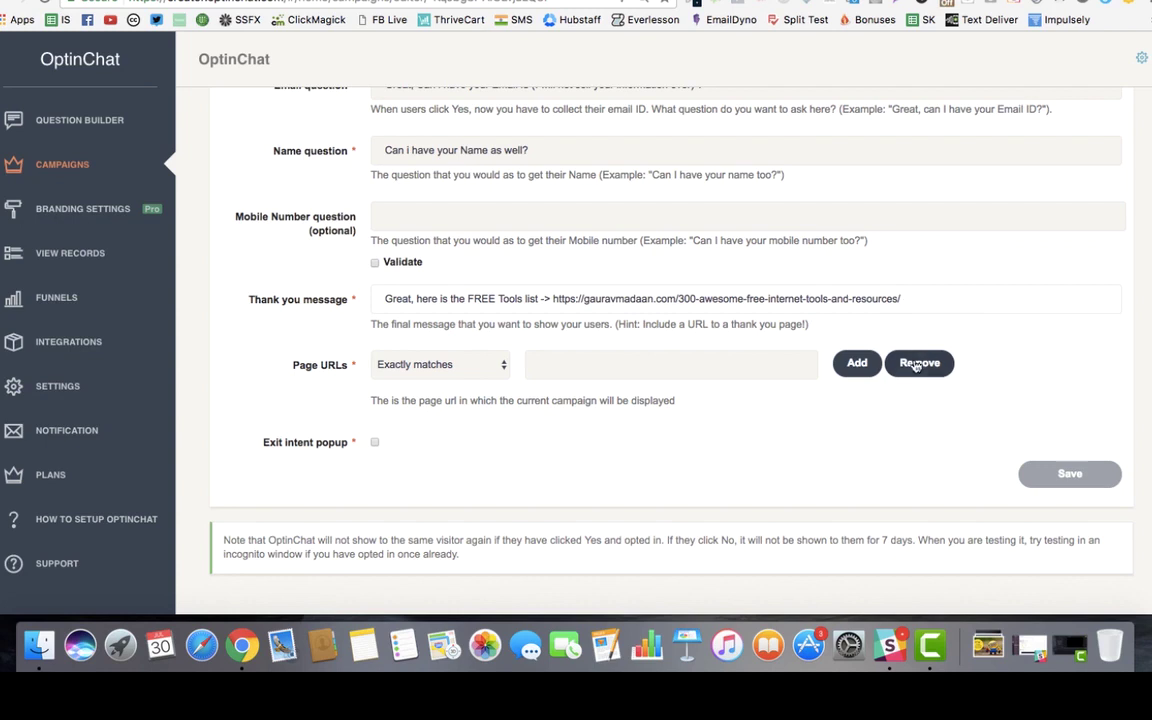
Step: Toggle mobile number validation on and back off
scroll(504, 308, "up", 5)
scroll(504, 308, "up", 5)
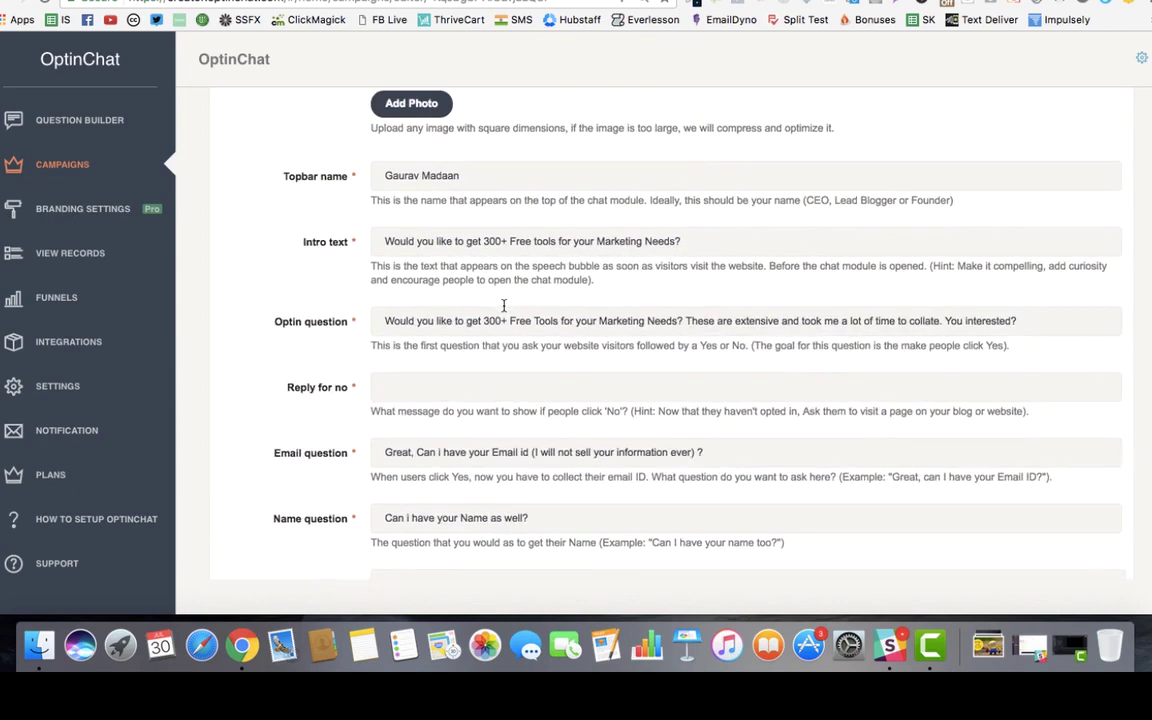
scroll(504, 308, "down", 7)
scroll(501, 327, "down", 3)
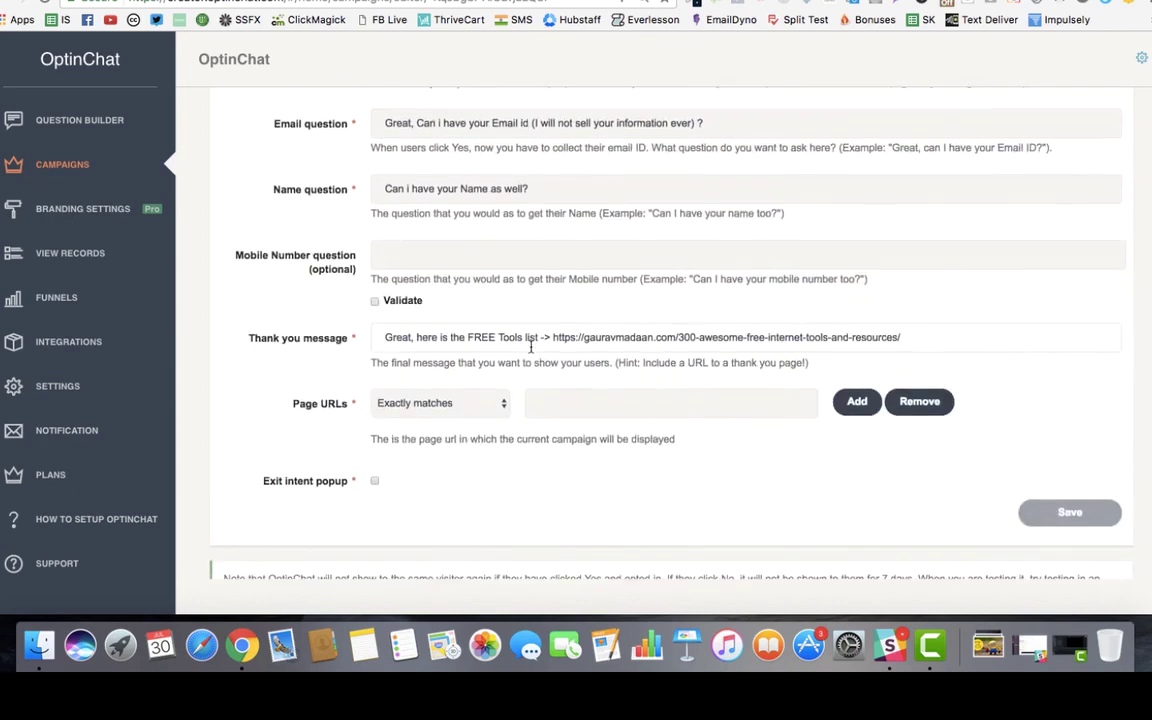
left_click(375, 302)
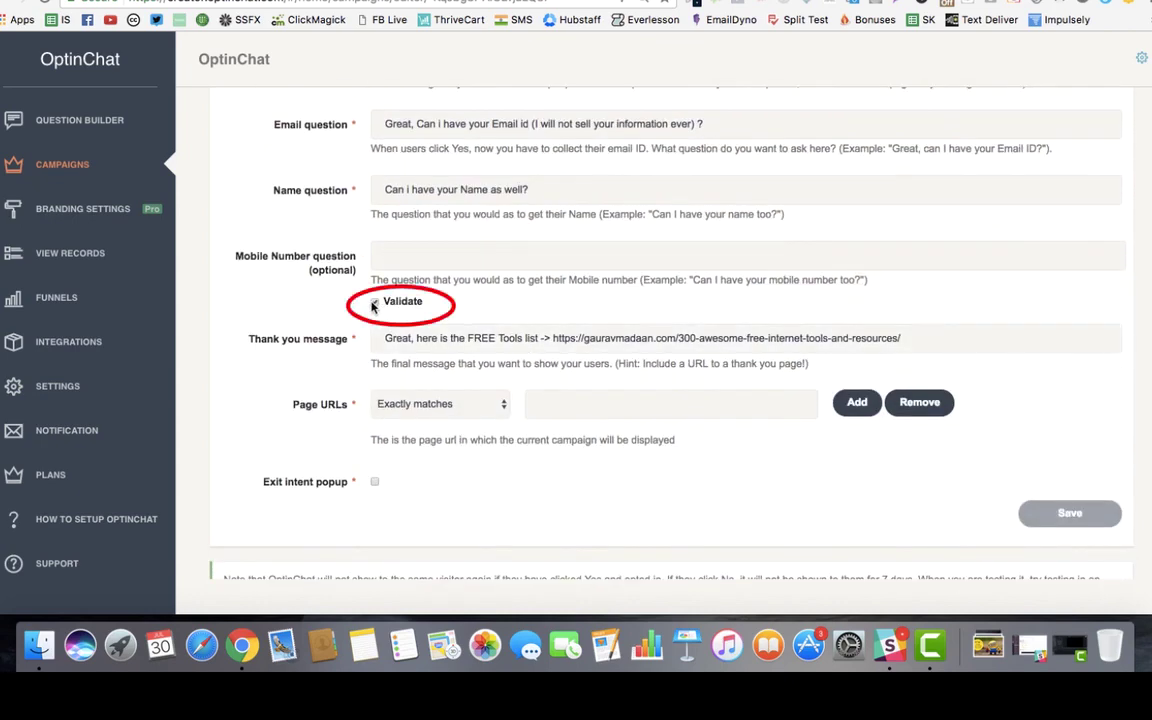
left_click(375, 302)
scroll(547, 318, "down", 2)
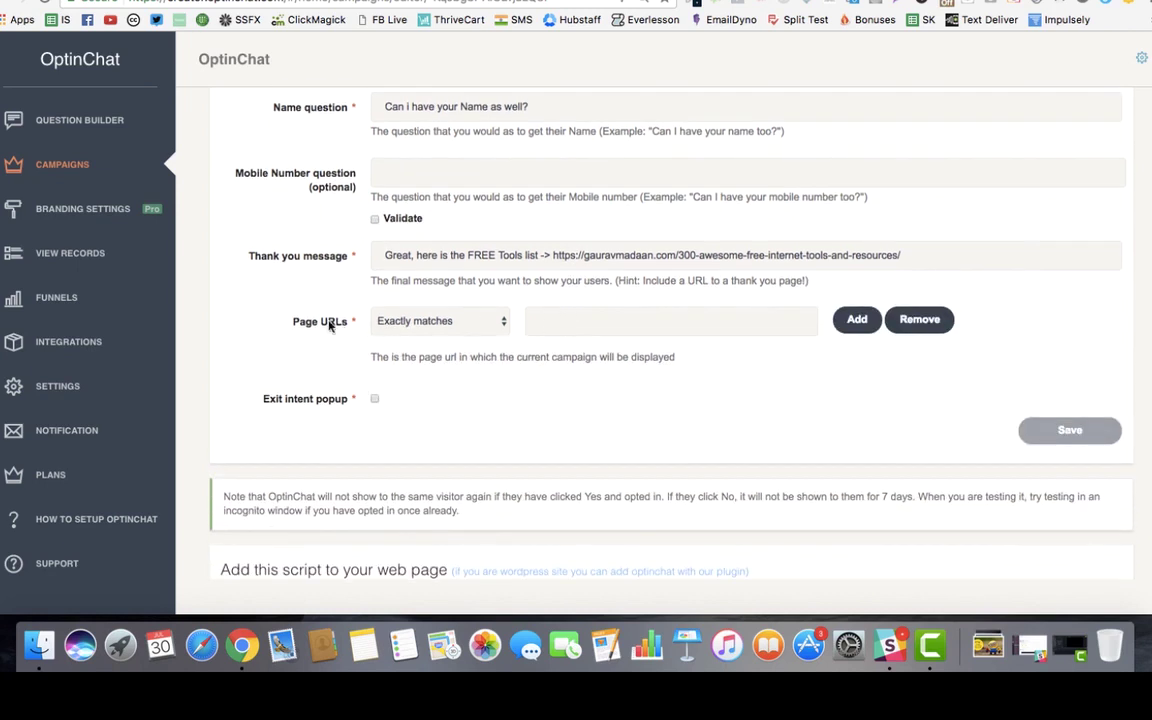
left_click(457, 321)
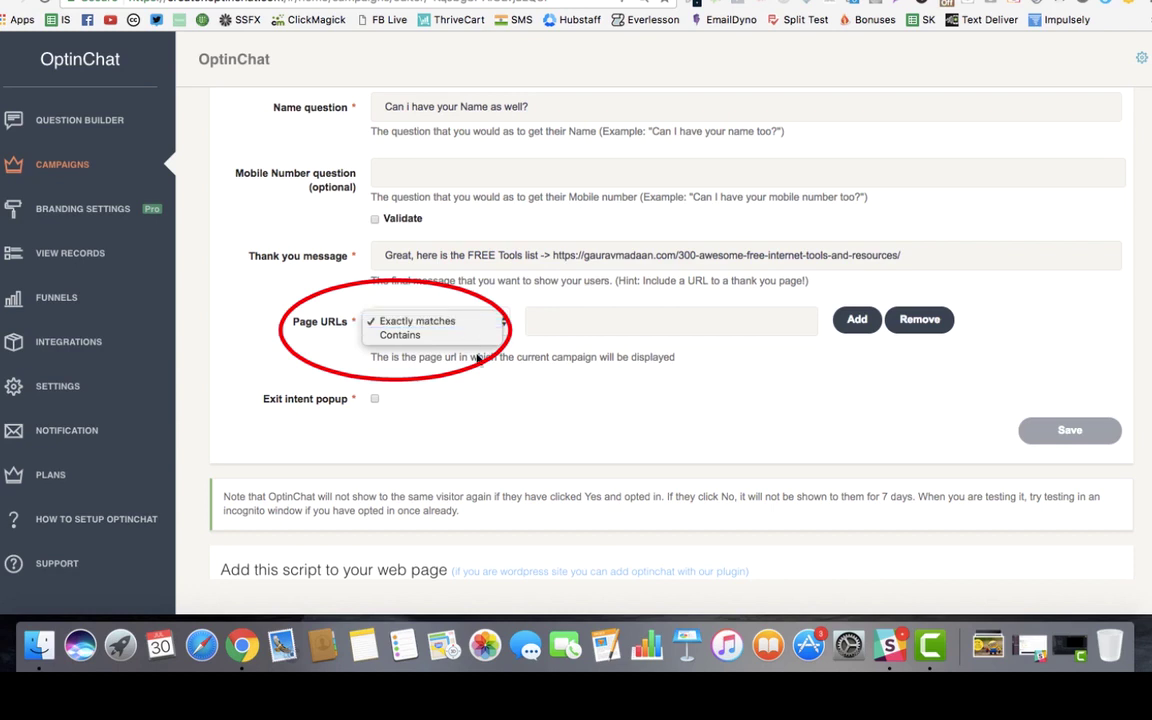
key("Escape")
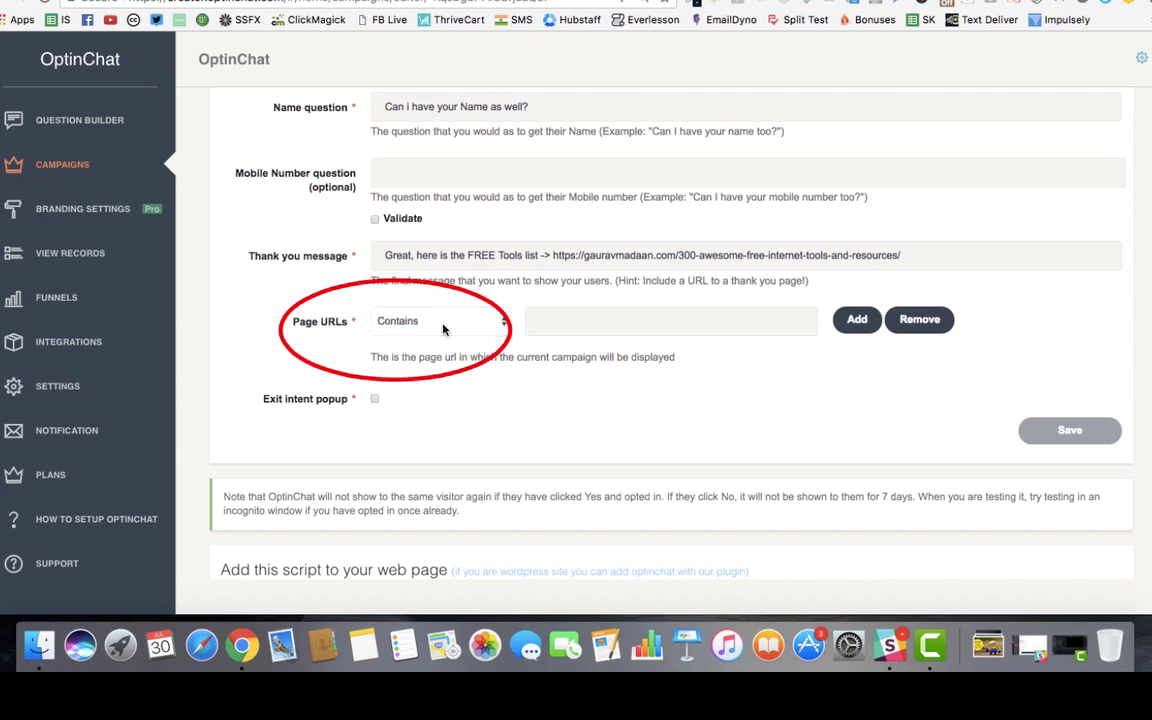
left_click(445, 321)
left_click(440, 307)
left_click(571, 321)
left_click(440, 321)
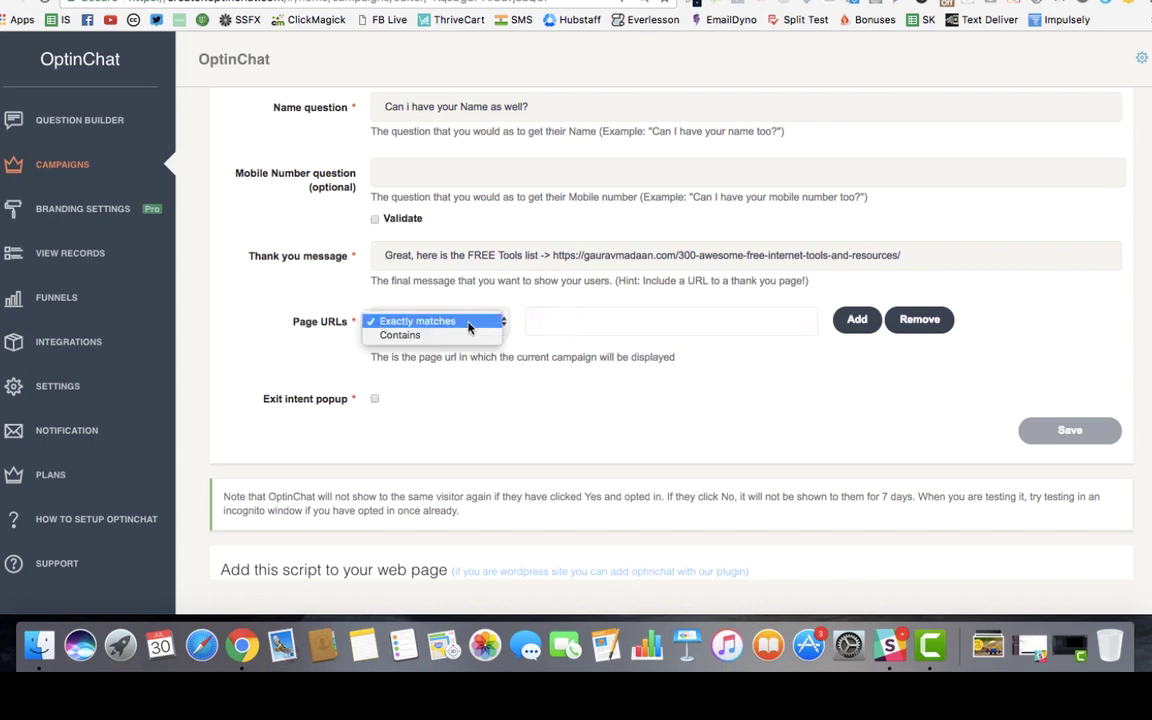
left_click(480, 334)
left_click(561, 332)
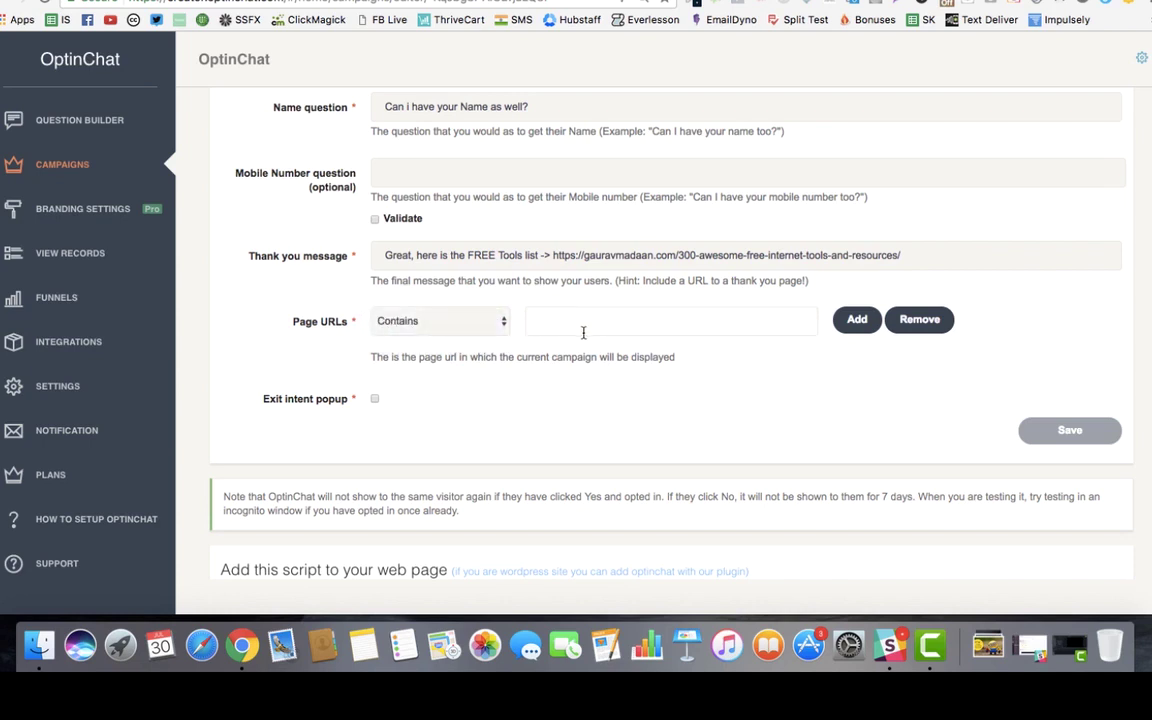
type("http:")
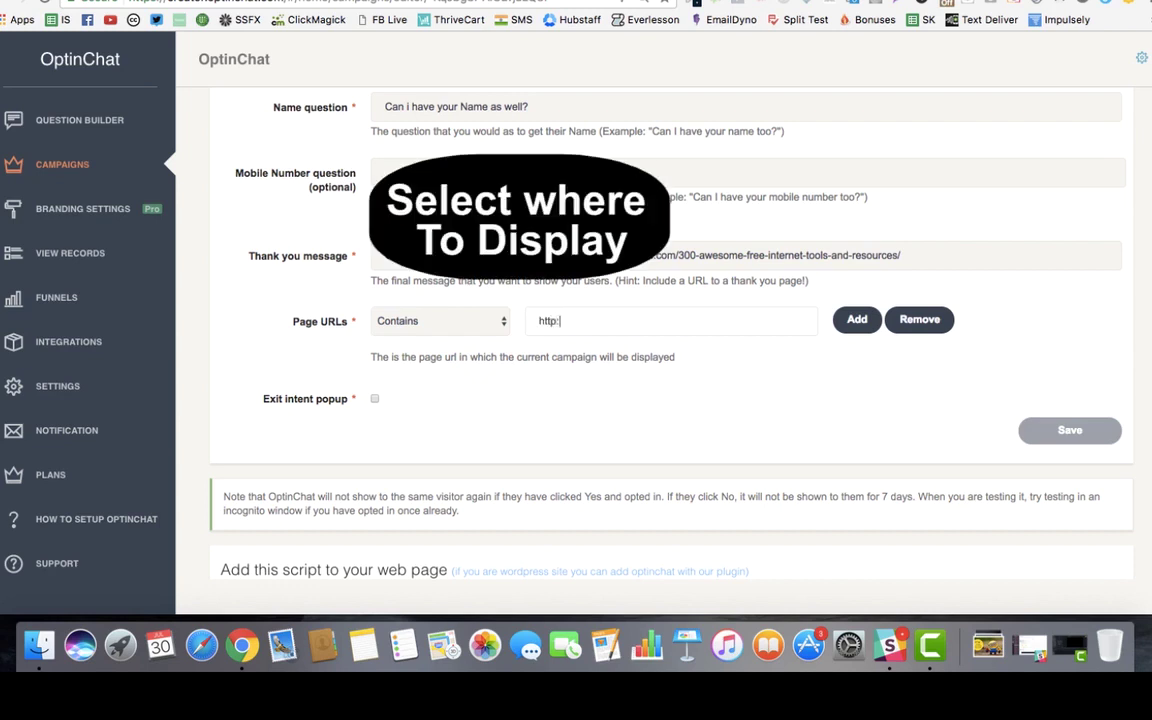
type("//gauravmadaa")
type("nc")
type("com")
left_click(460, 321)
left_click(458, 307)
left_click(470, 321)
left_click(452, 332)
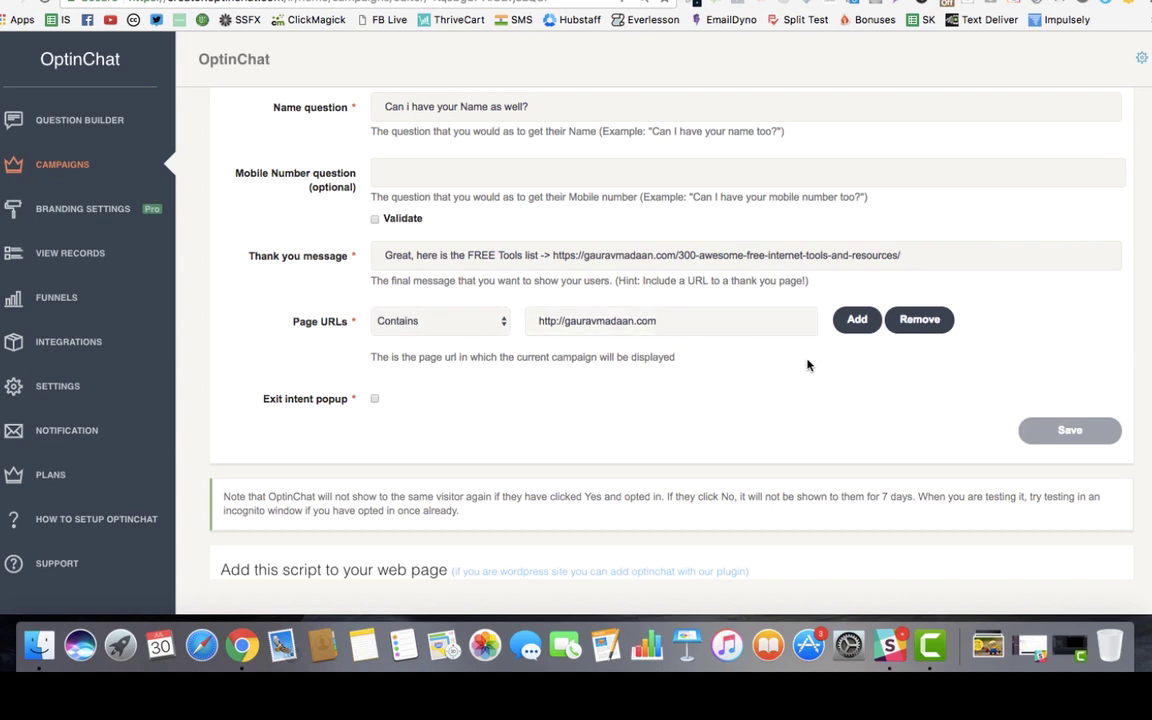
Step: Add a second Page URLs rule with Exactly matches
left_click(857, 320)
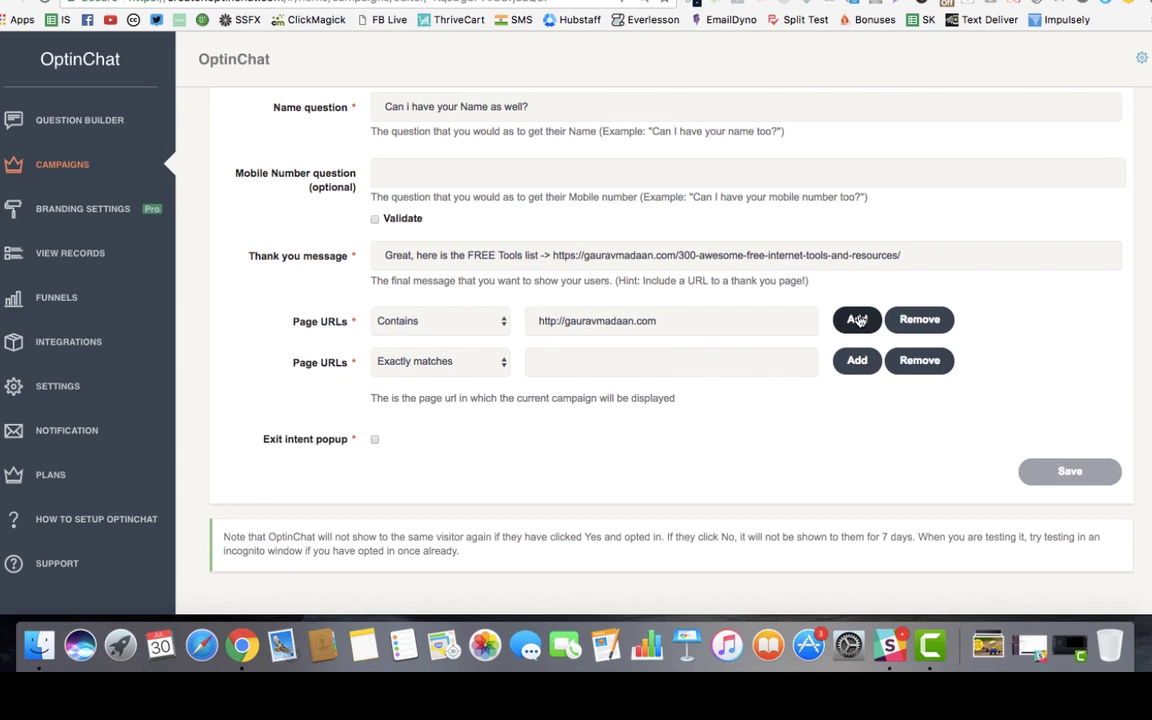
left_click(458, 362)
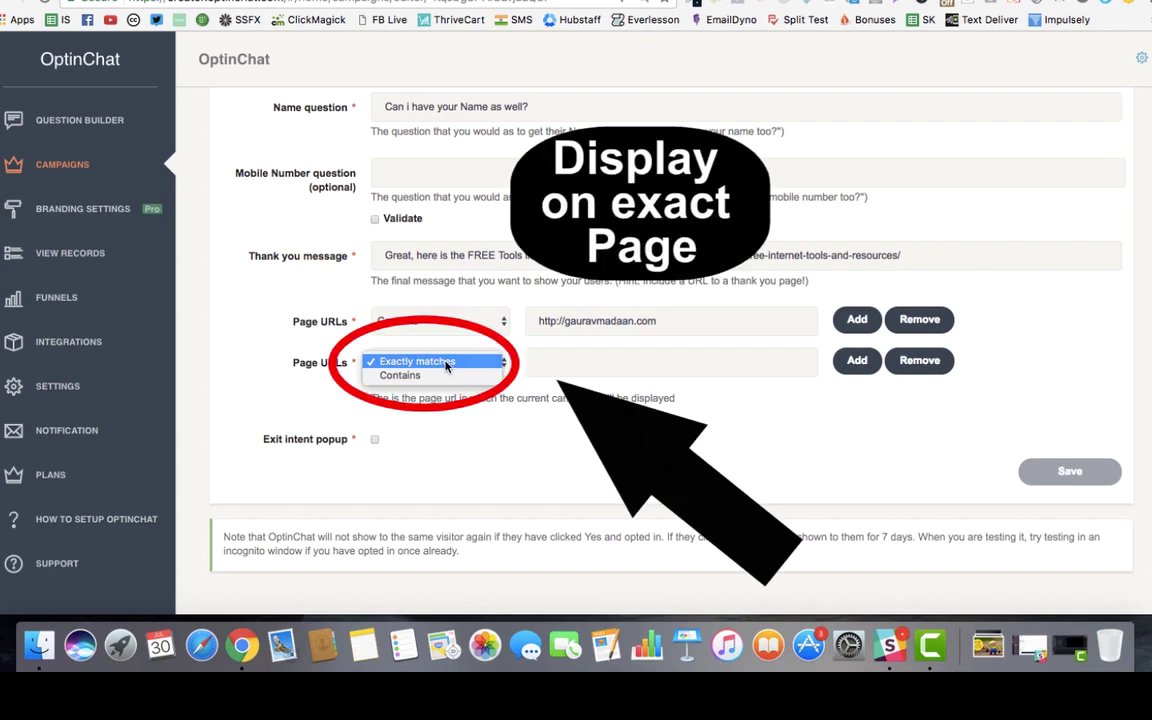
left_click(446, 366)
Step: Remove the empty second Page URLs rule
scroll(522, 434, "down", 3)
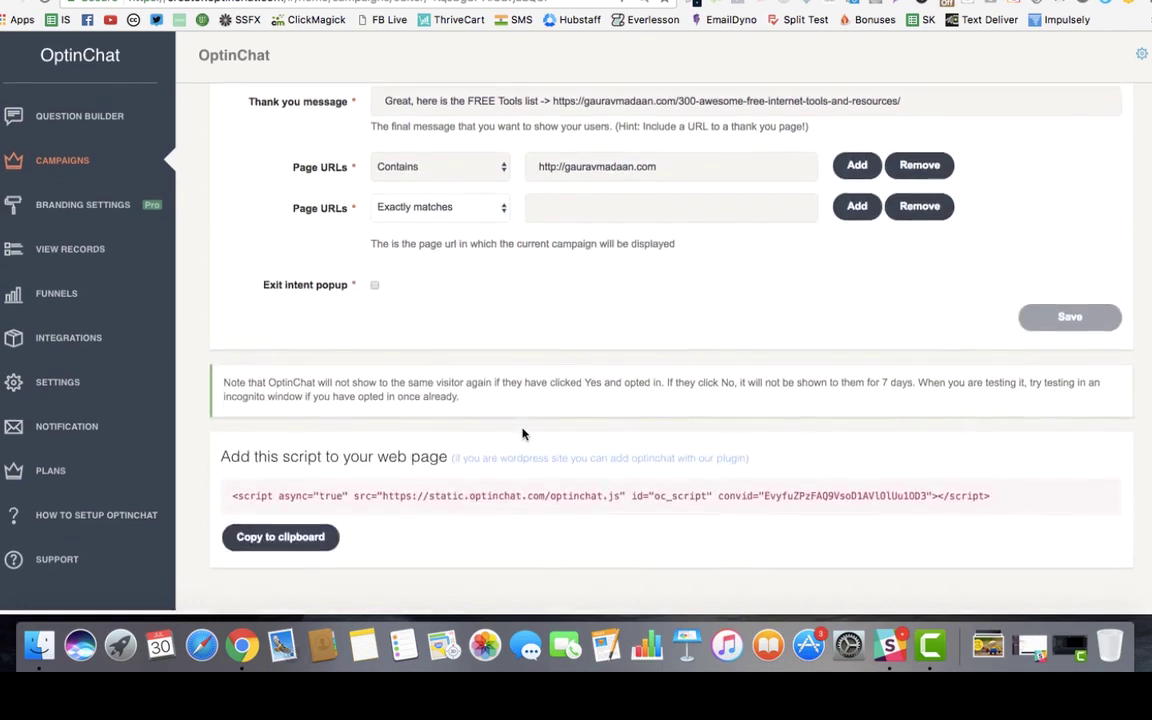
scroll(522, 433, "up", 5)
scroll(522, 432, "up", 5)
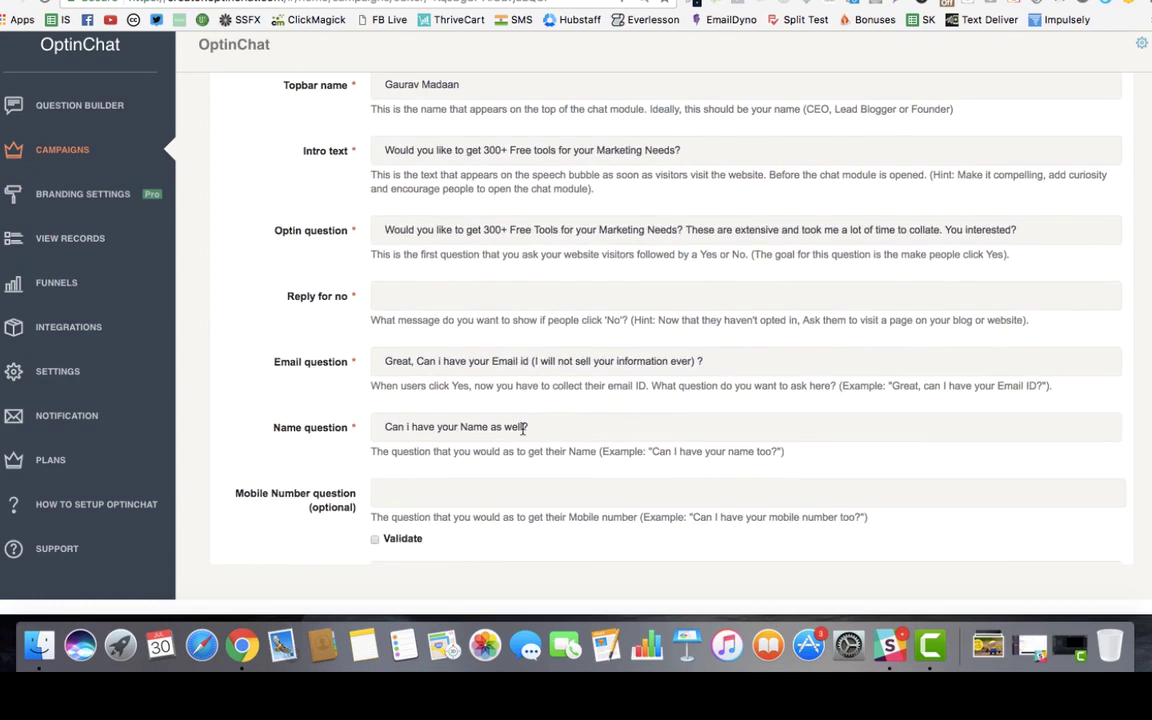
scroll(510, 447, "down", 8)
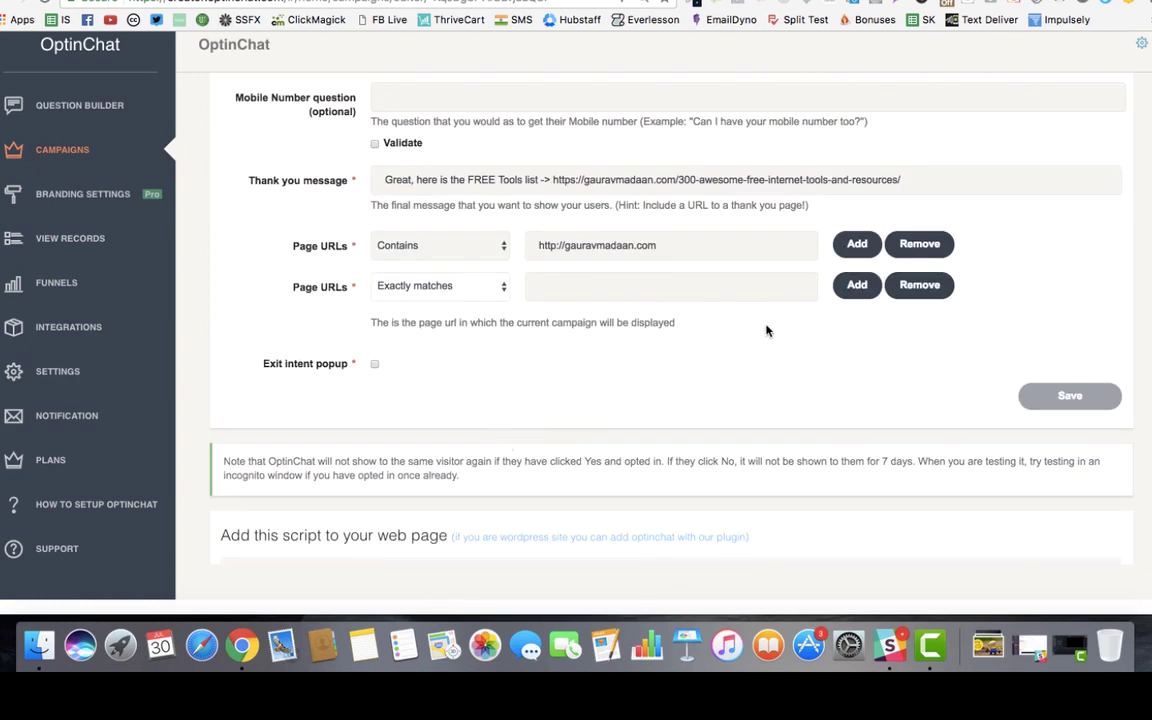
left_click(919, 287)
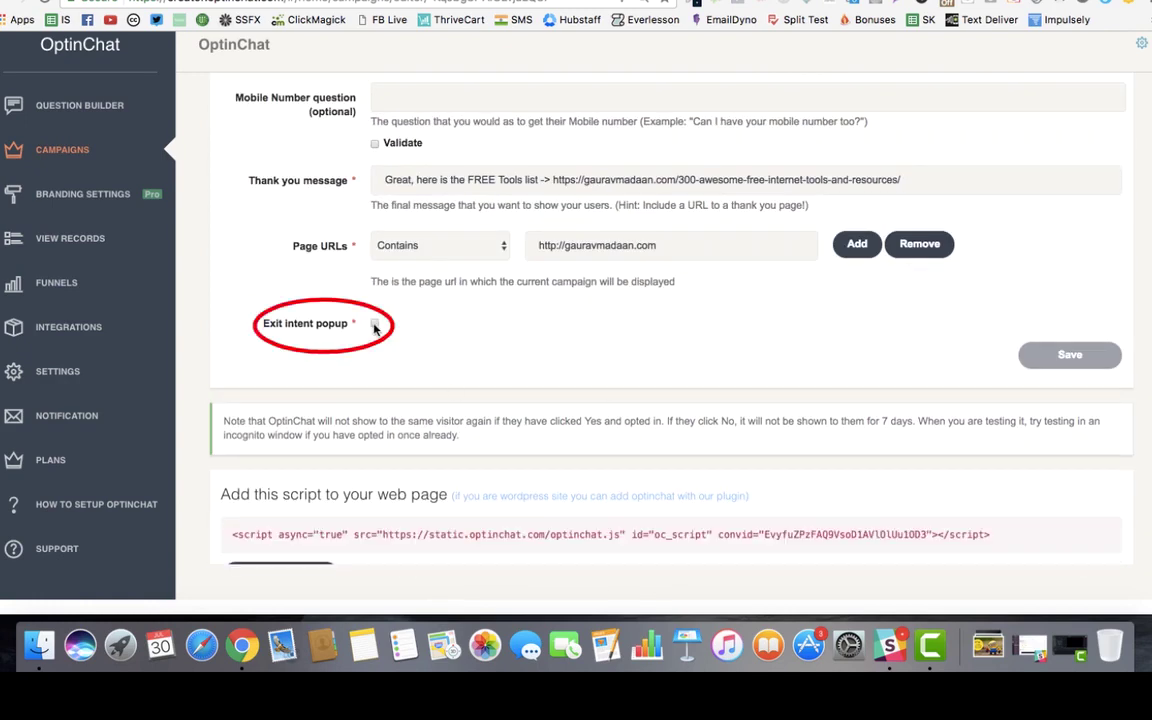
Step: Preview the Exit intent popup's email question and thank-you fields, then leave it unticked
left_click(374, 325)
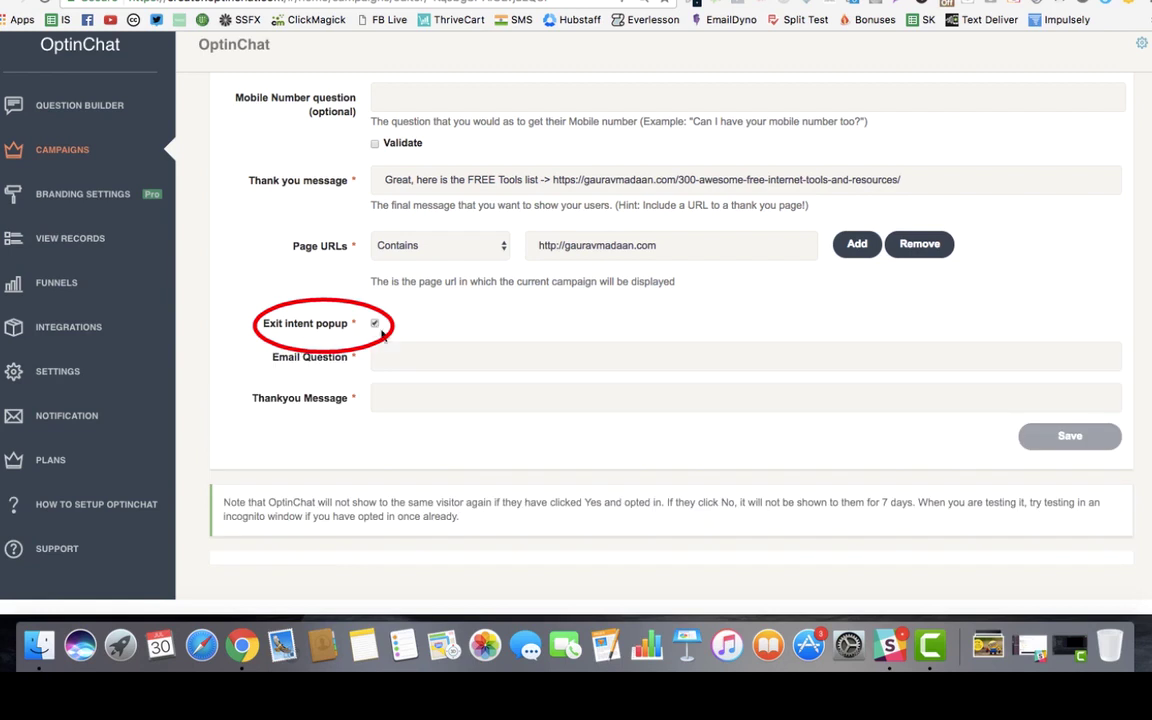
left_click(383, 355)
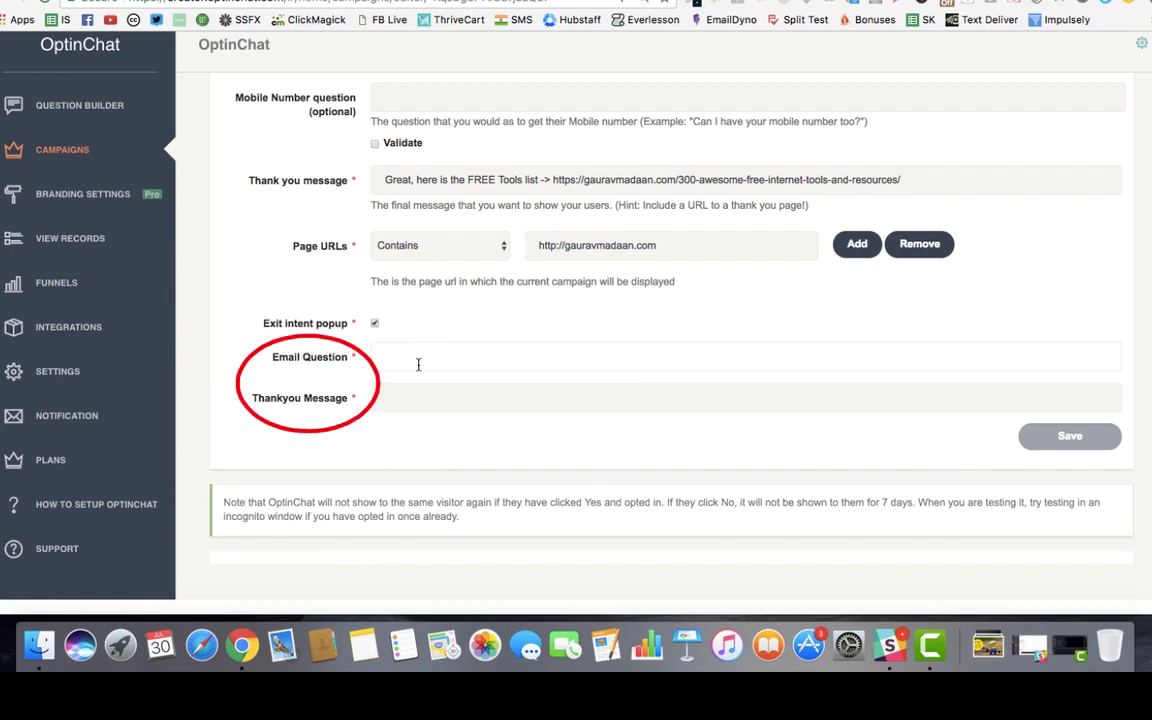
left_click(412, 397)
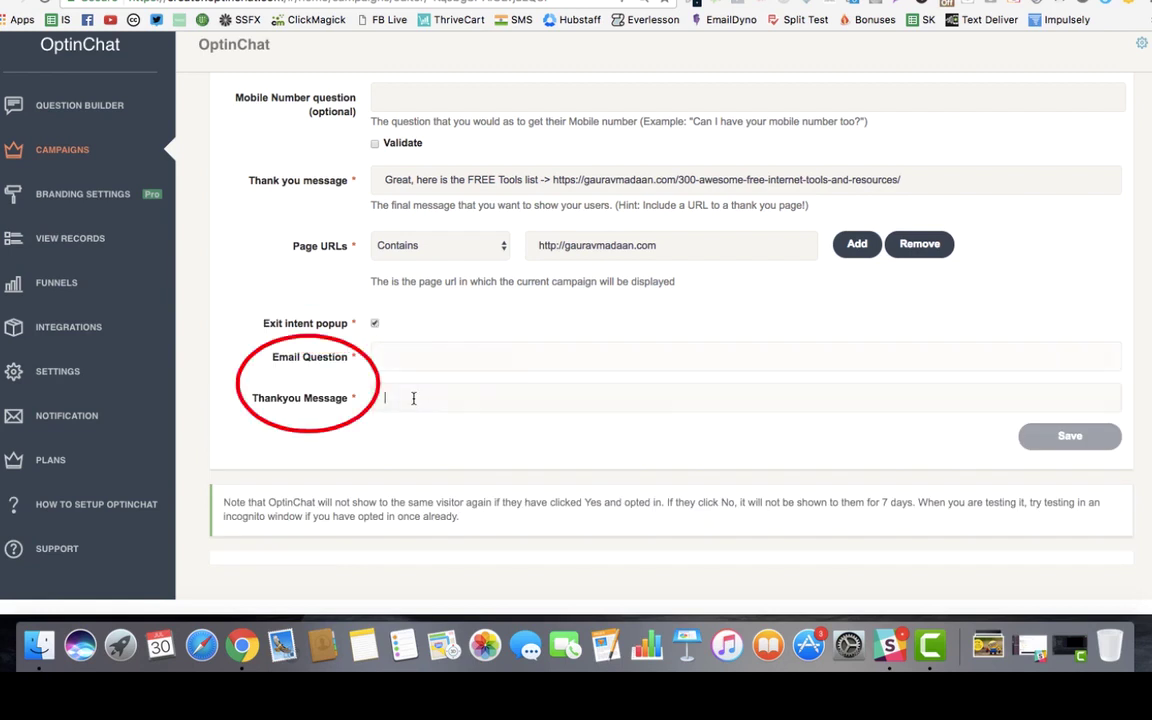
left_click(375, 324)
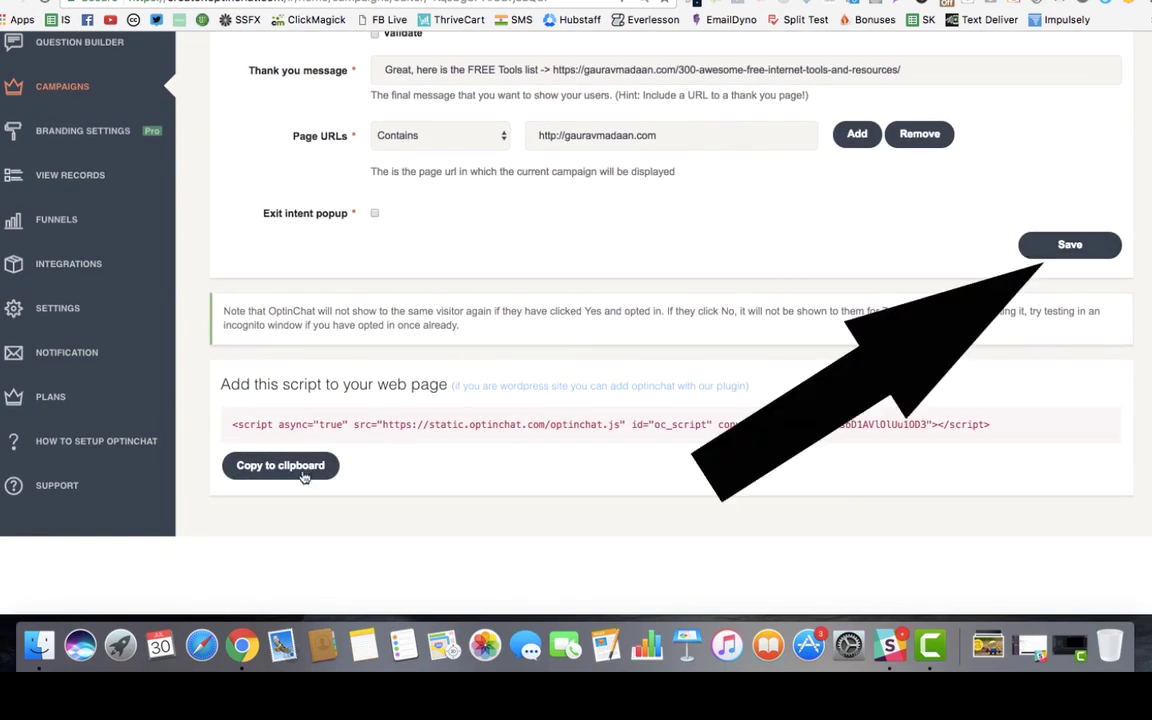
left_click(231, 425)
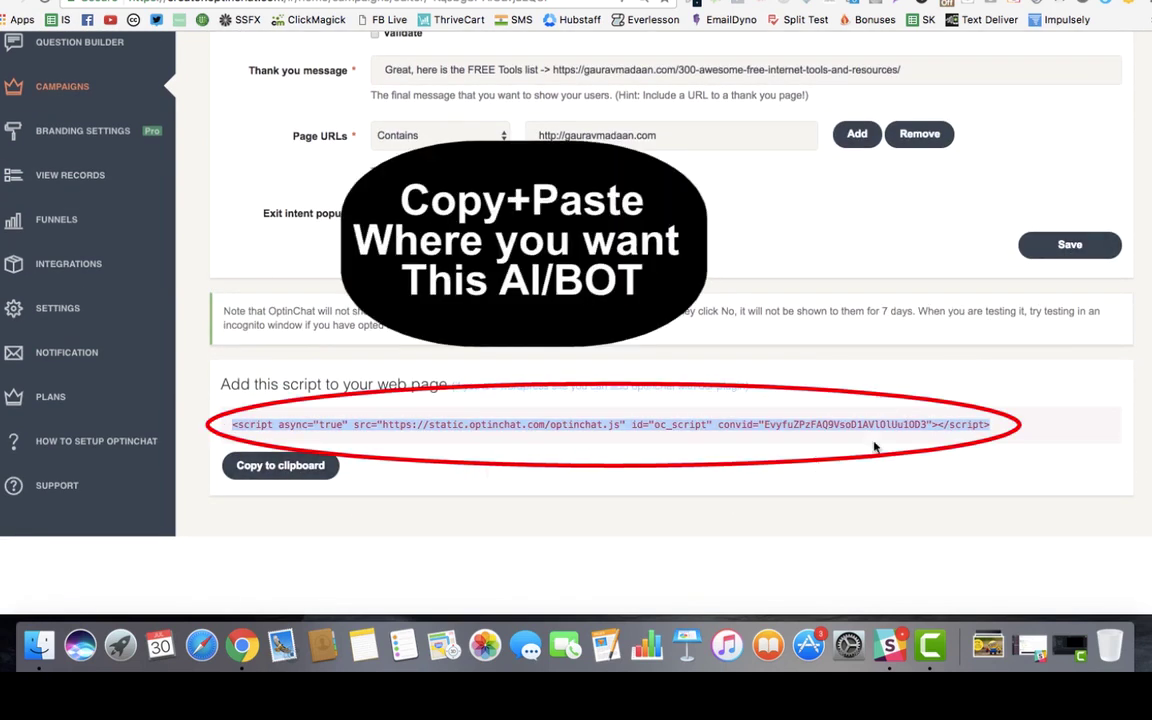
left_click(935, 425)
left_click_drag(232, 425, 921, 430)
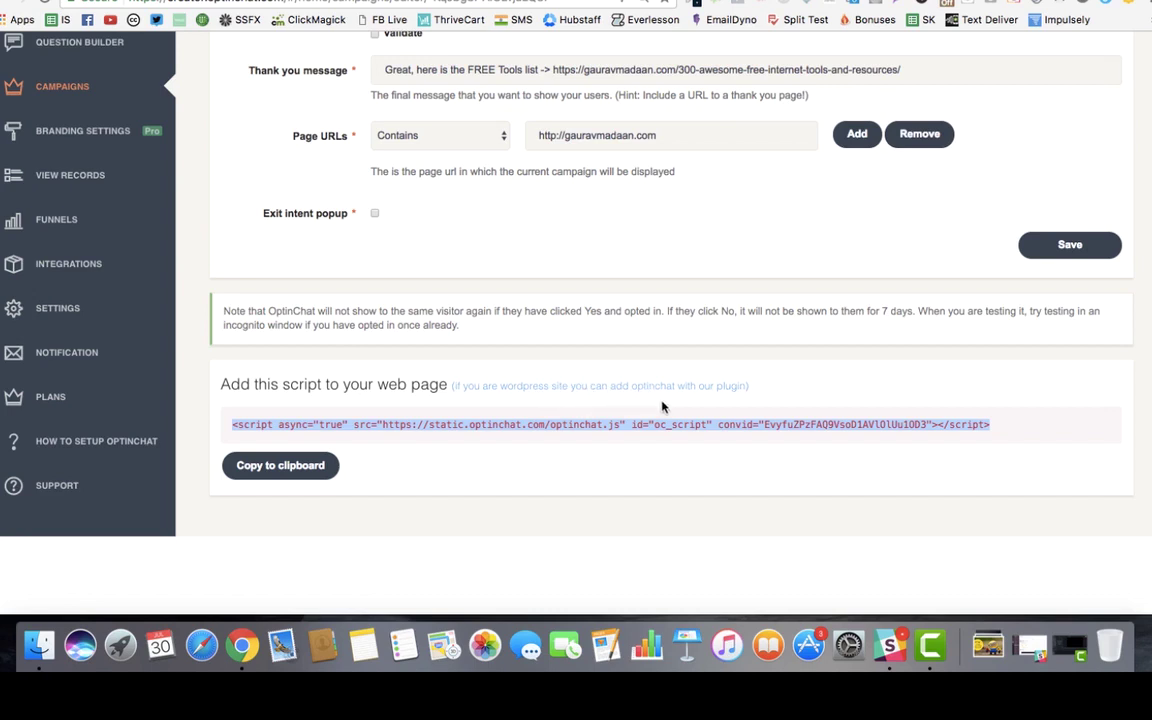
left_click(590, 435)
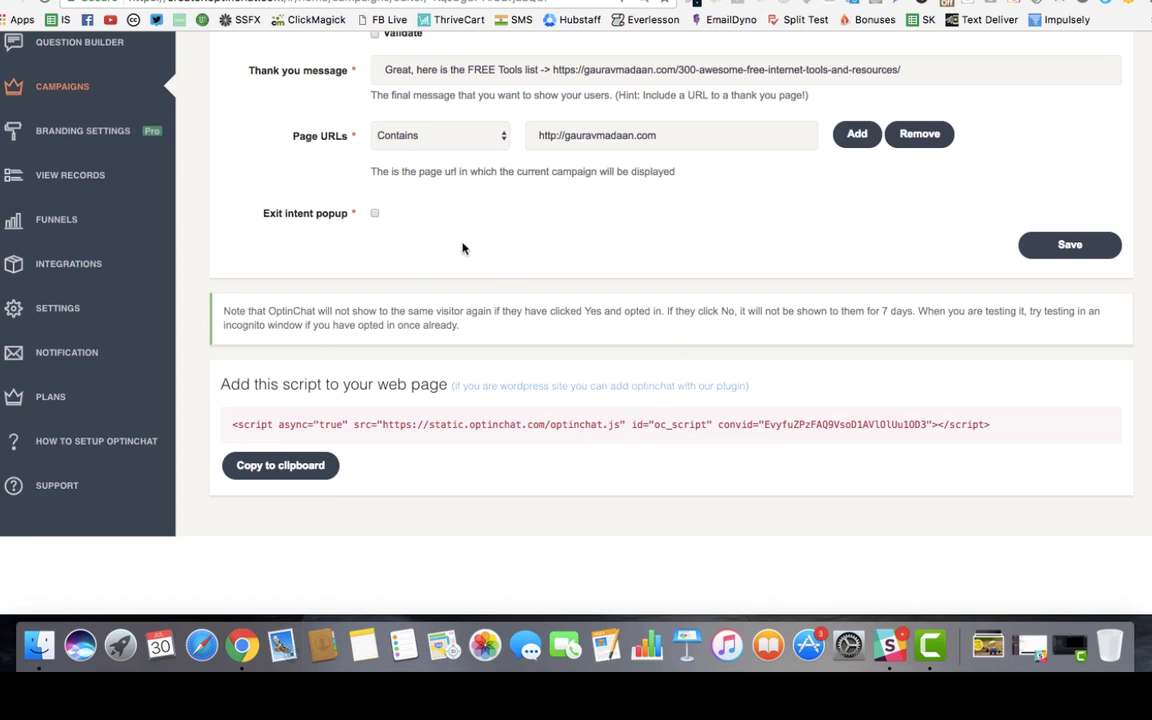
left_click(68, 263)
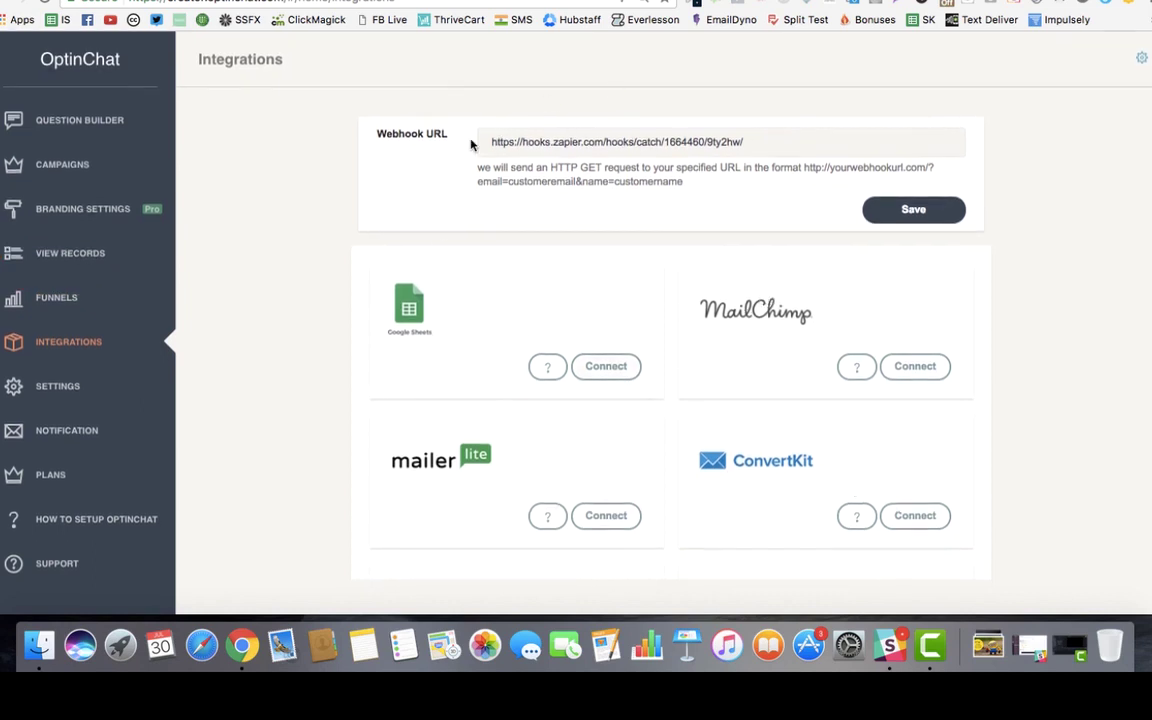
Step: Review the webhook URL and the integration connectors, then go to the Settings page
triple_click(729, 142)
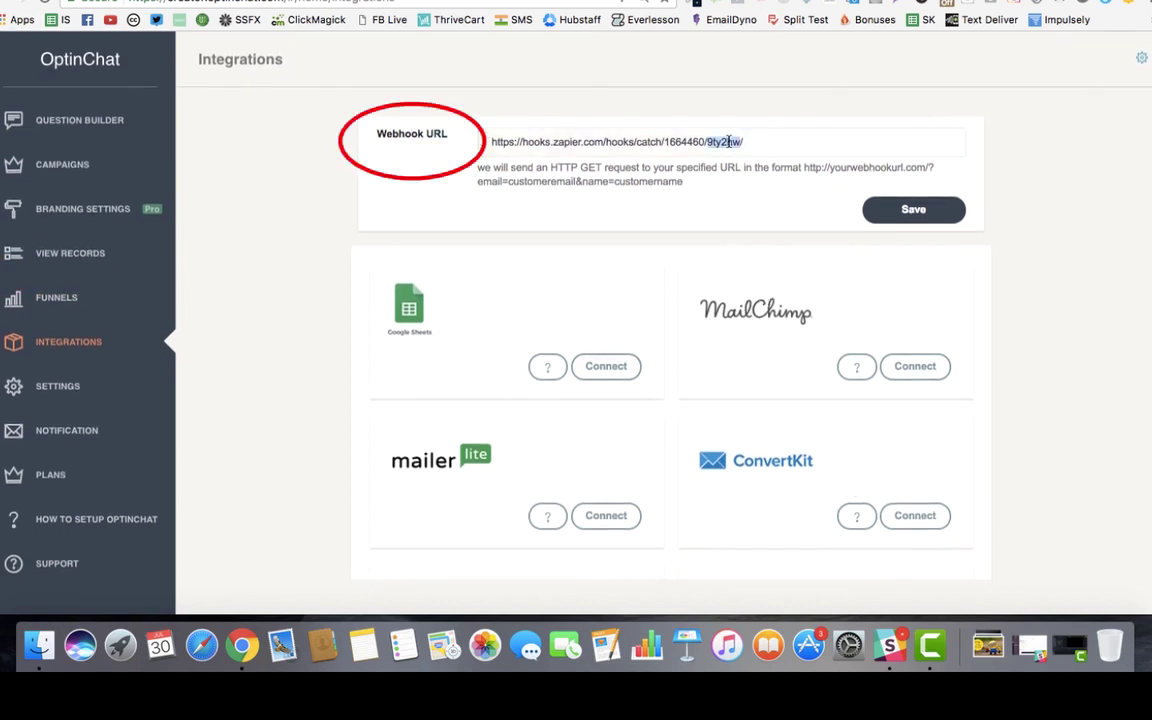
scroll(1050, 199, "down", 3)
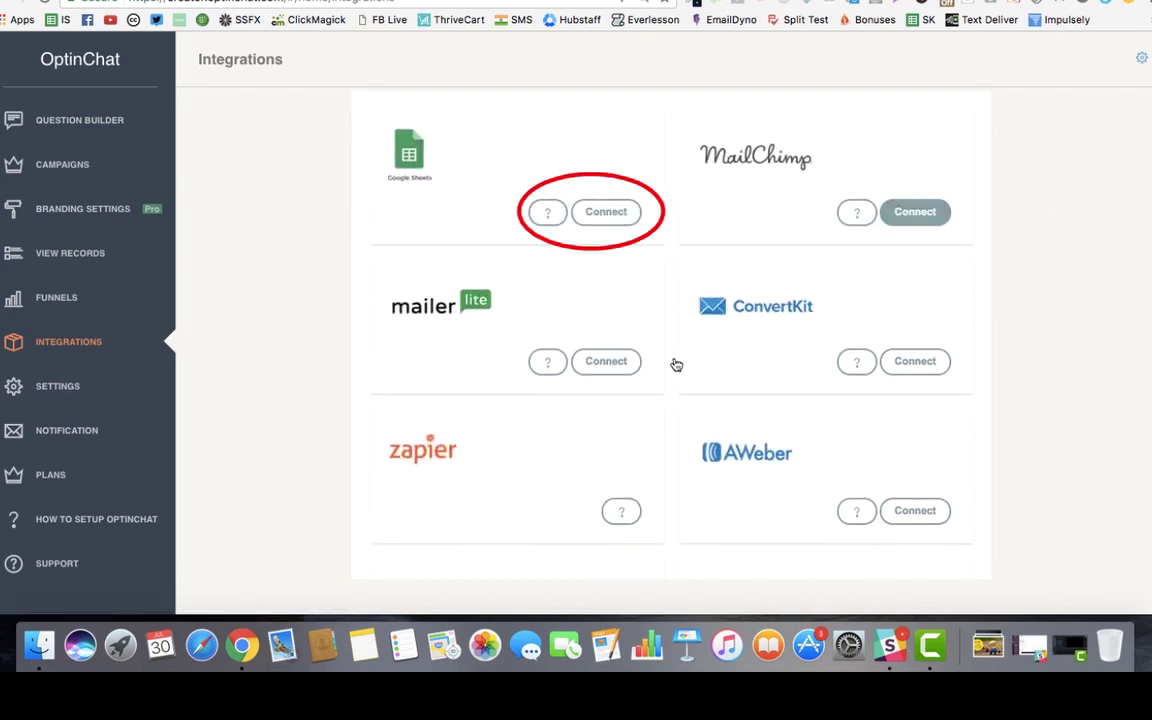
scroll(923, 197, "down", 2)
scroll(586, 365, "down", 2)
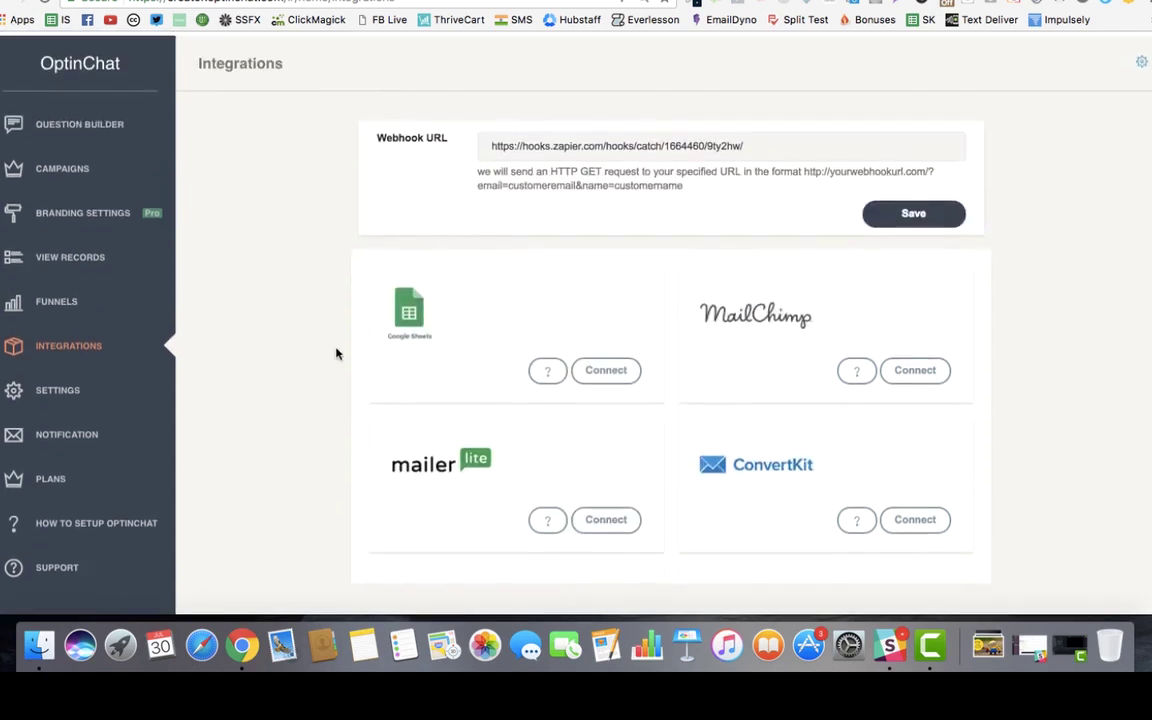
left_click(110, 386)
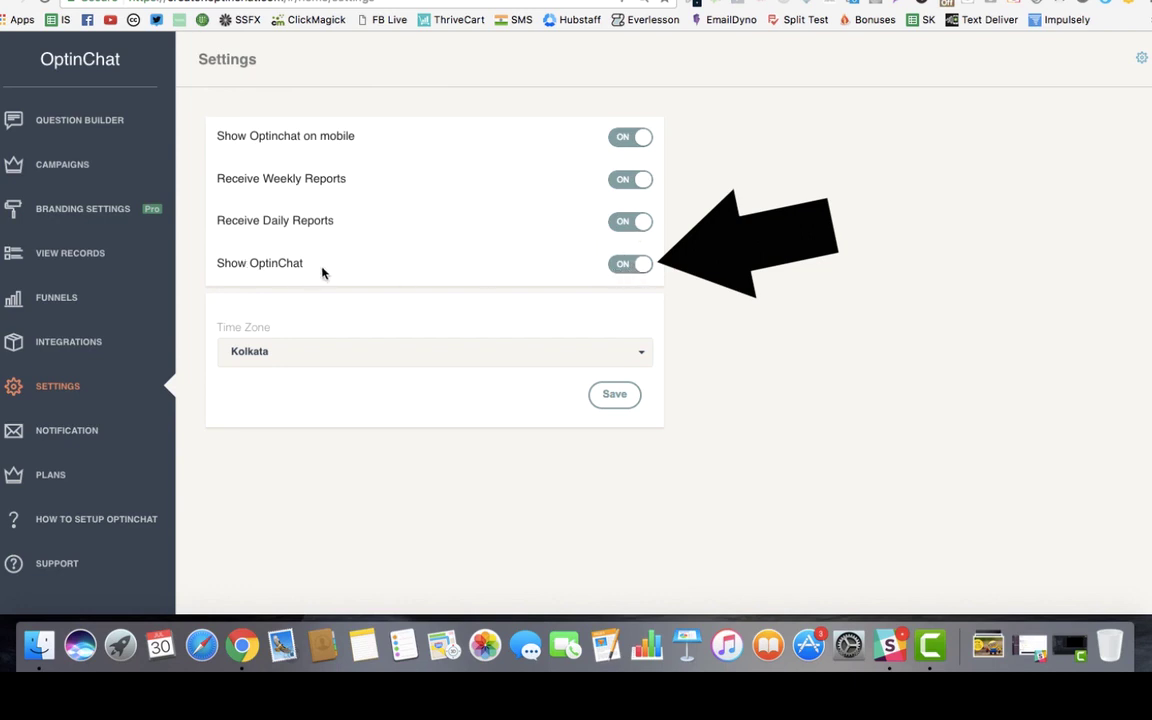
left_click(627, 268)
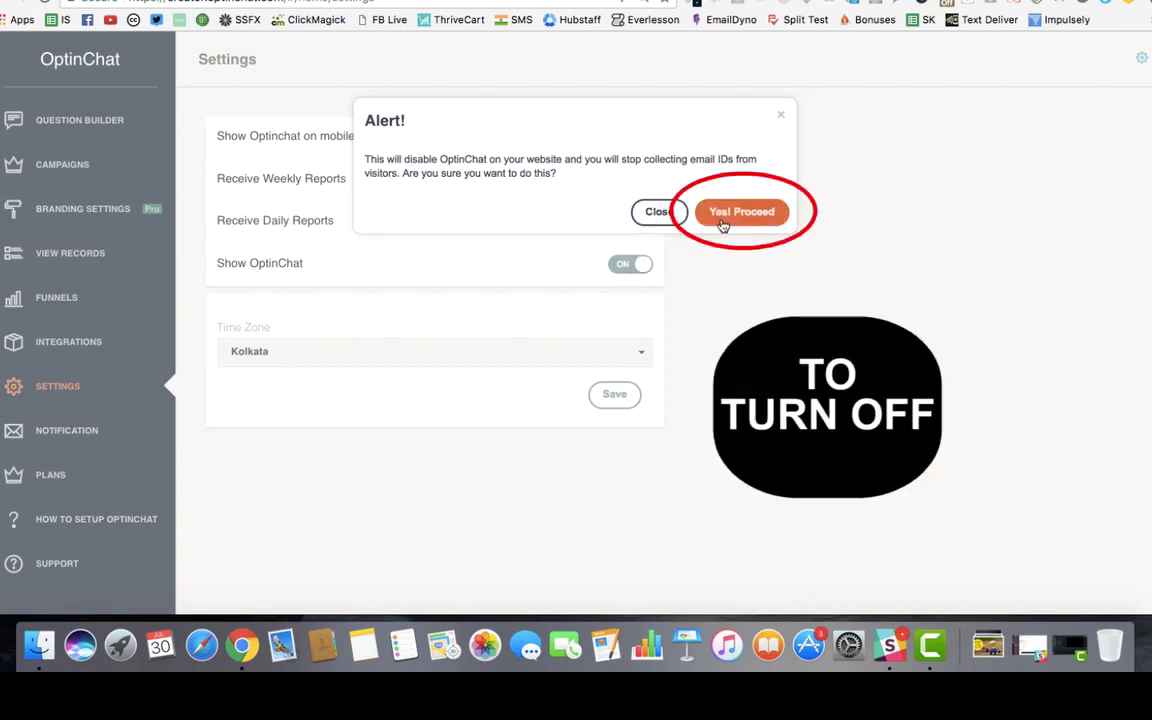
left_click(656, 215)
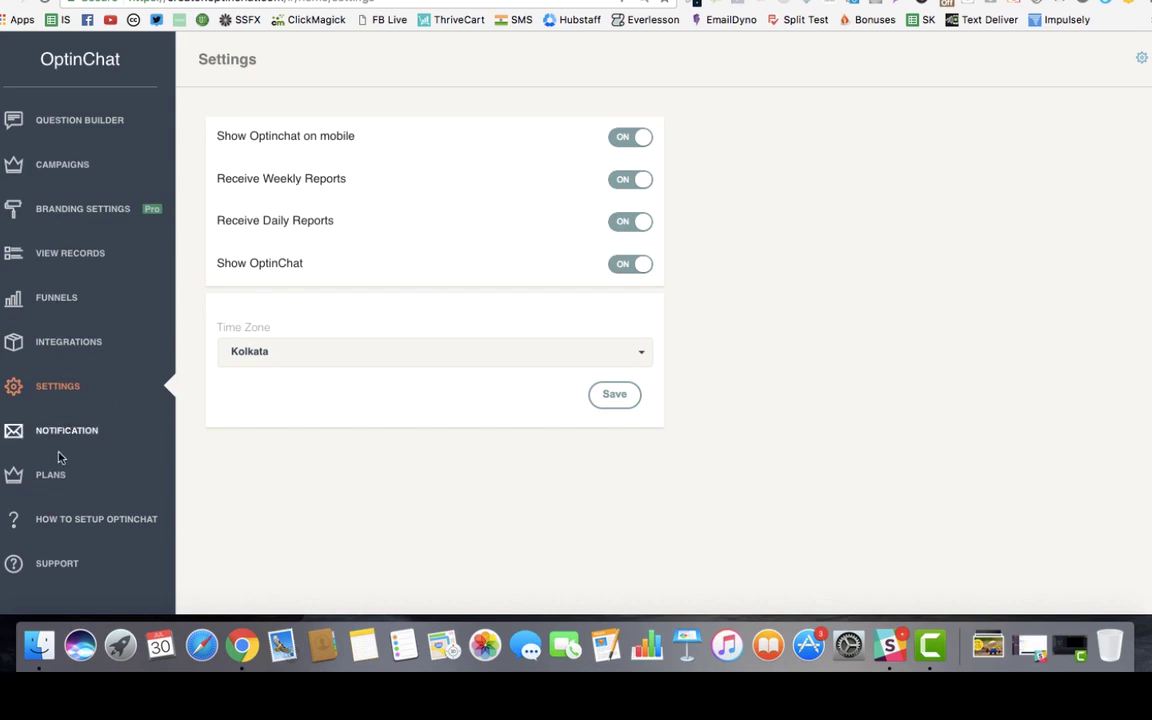
Step: View the Funnels statistics chart, then return to the Campaigns list
left_click(70, 297)
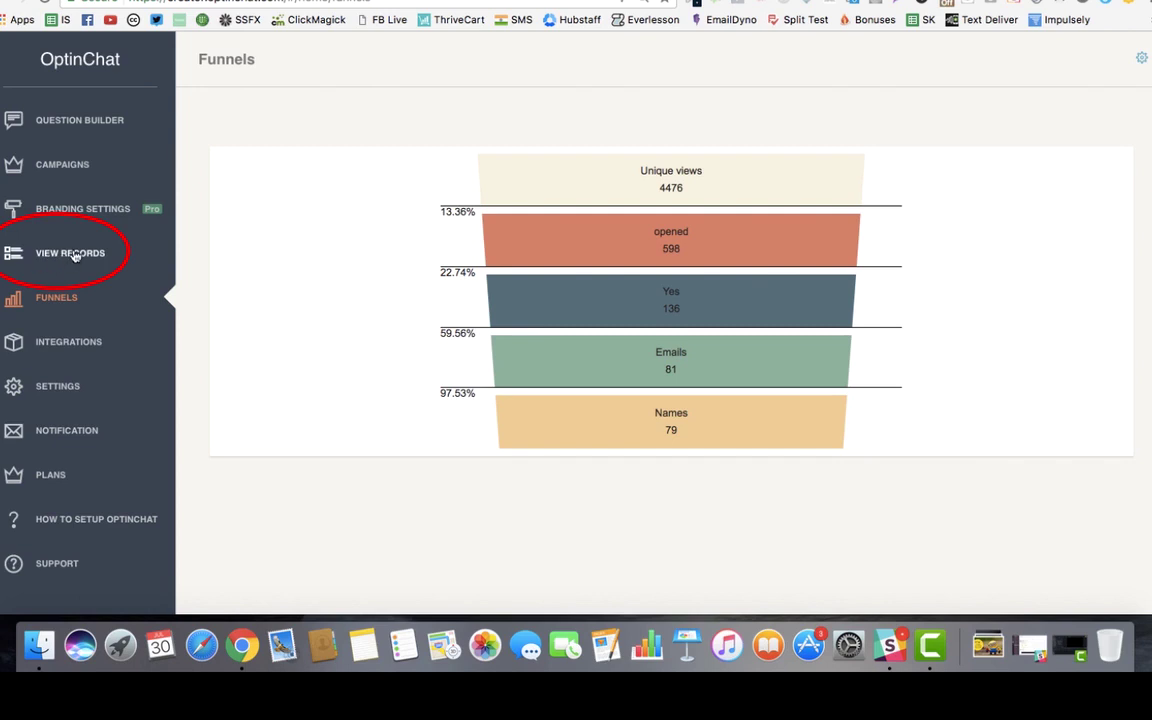
left_click(62, 164)
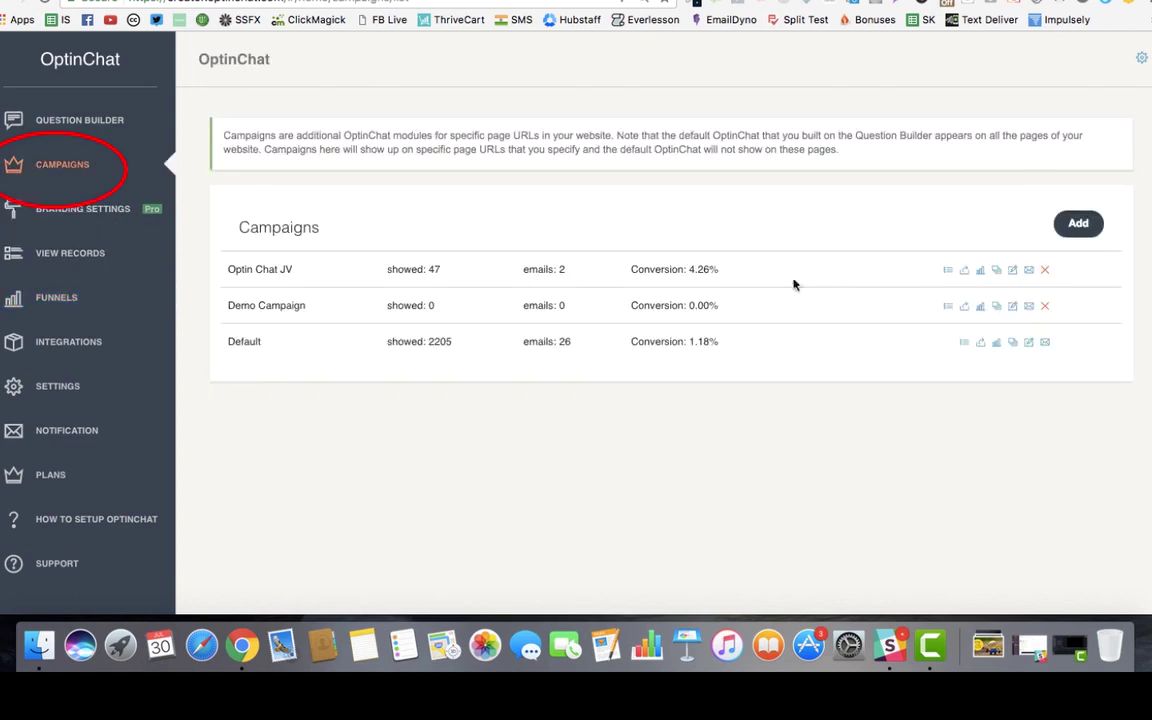